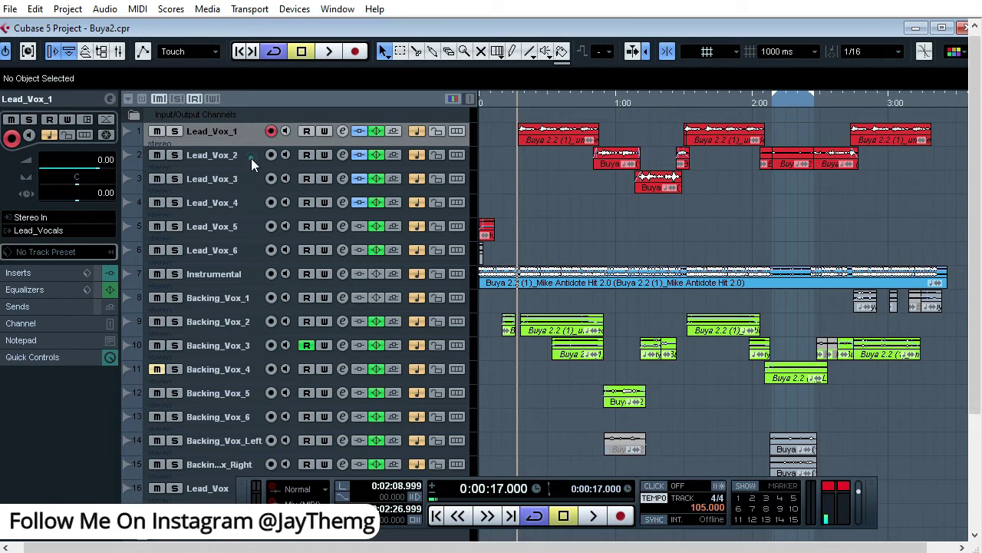
# Step: Select Lead_Vox_1, briefly show and resize its automation lane, then hide it again
pyautogui.click(242, 134)
pyautogui.rightClick(242, 134)
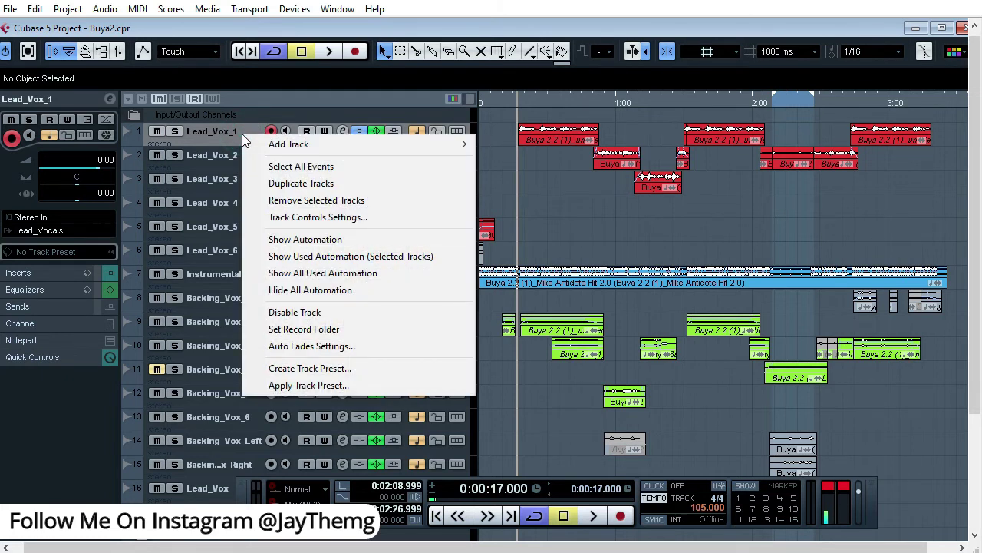
pyautogui.click(336, 241)
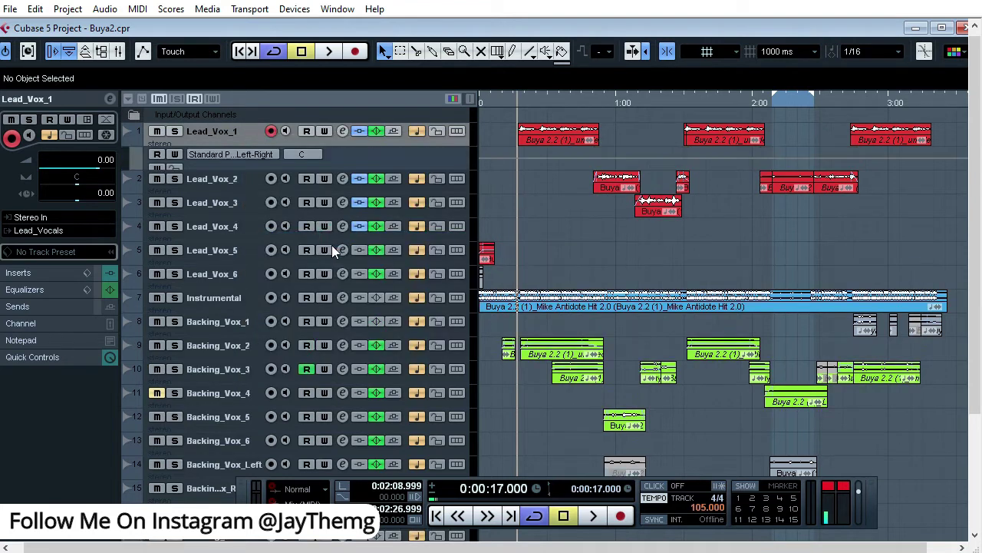
pyautogui.moveTo(259, 169); pyautogui.dragTo(266, 239)
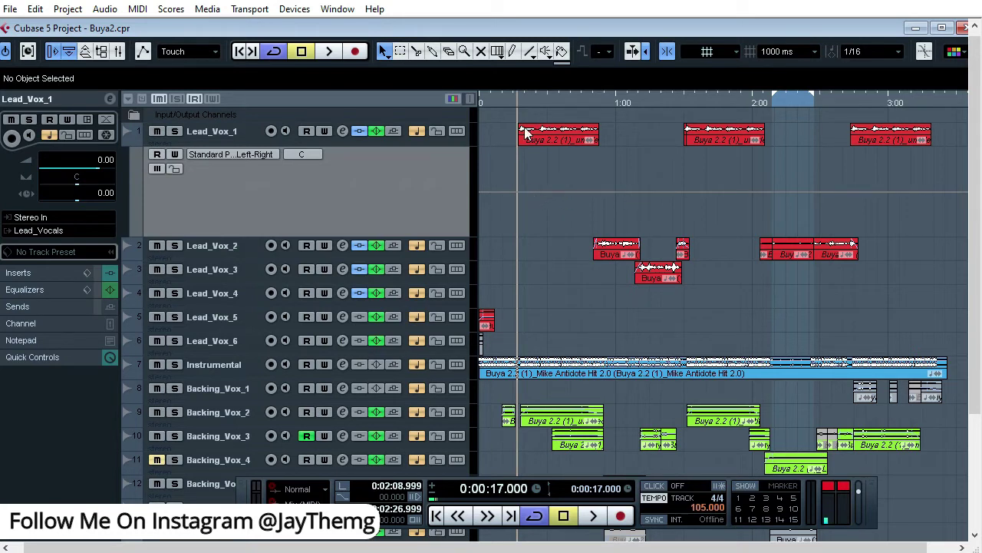
pyautogui.click(226, 155)
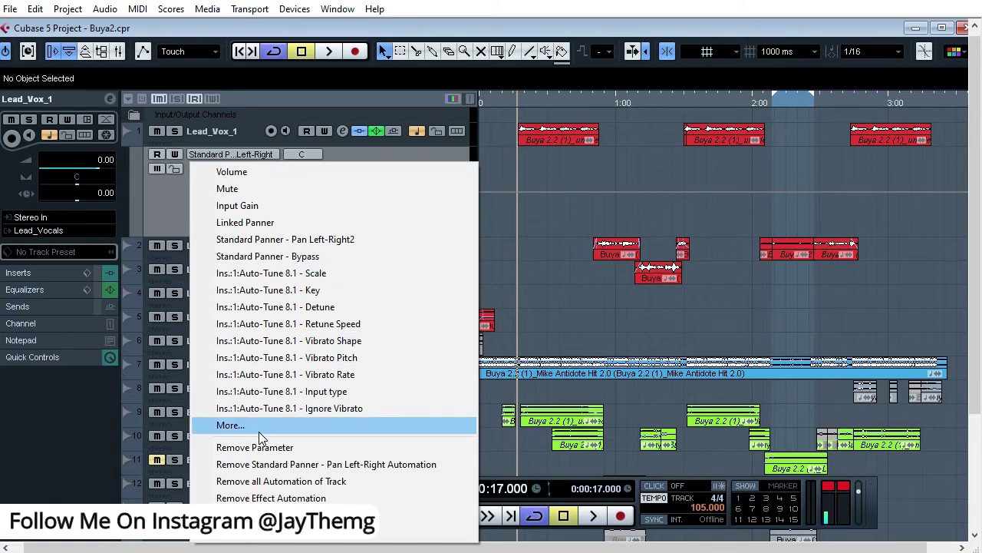
pyautogui.click(232, 131)
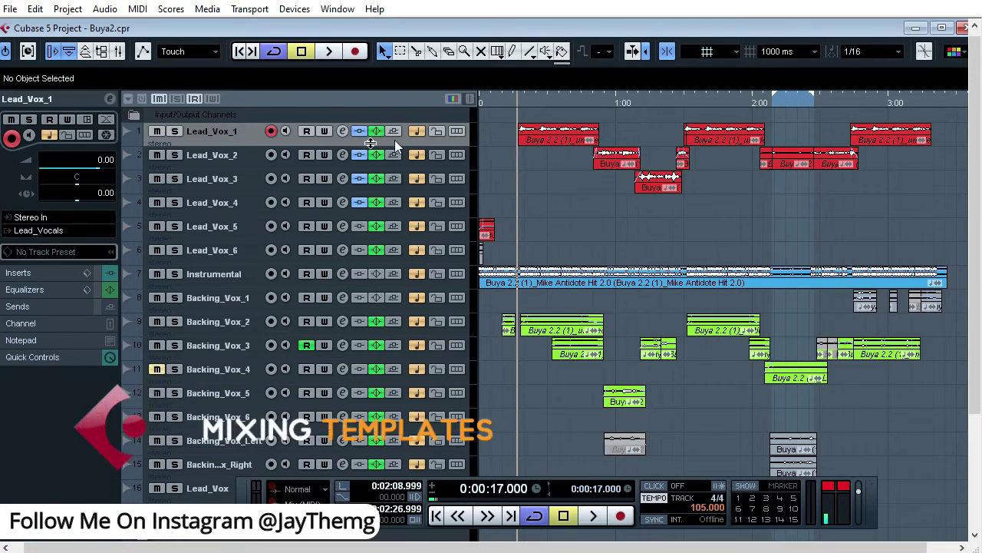
# Step: Enlarge Lead_Vox_1, show its automation lane and set the lane to Volume
pyautogui.moveTo(245, 144); pyautogui.dragTo(238, 194)
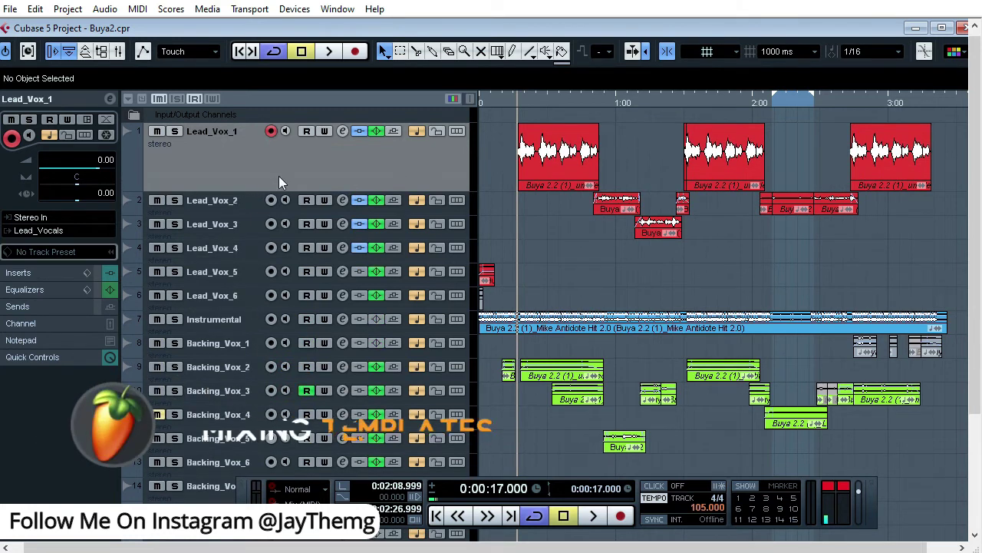
pyautogui.rightClick(235, 153)
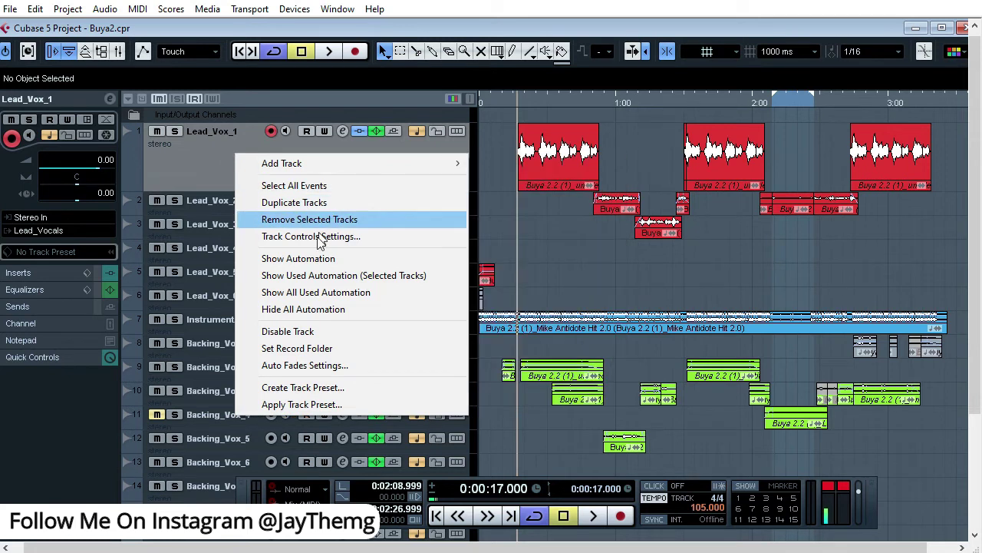
pyautogui.click(304, 260)
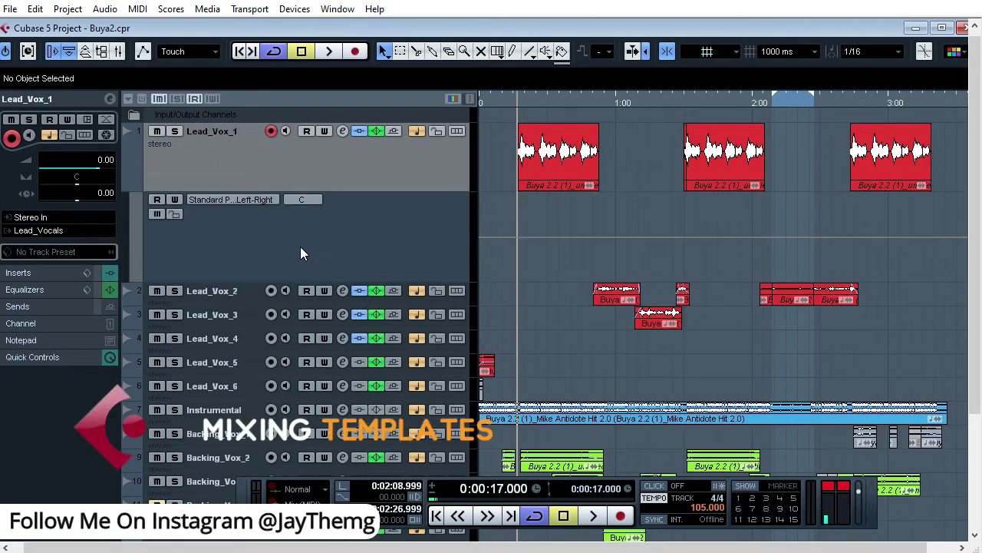
pyautogui.click(300, 247)
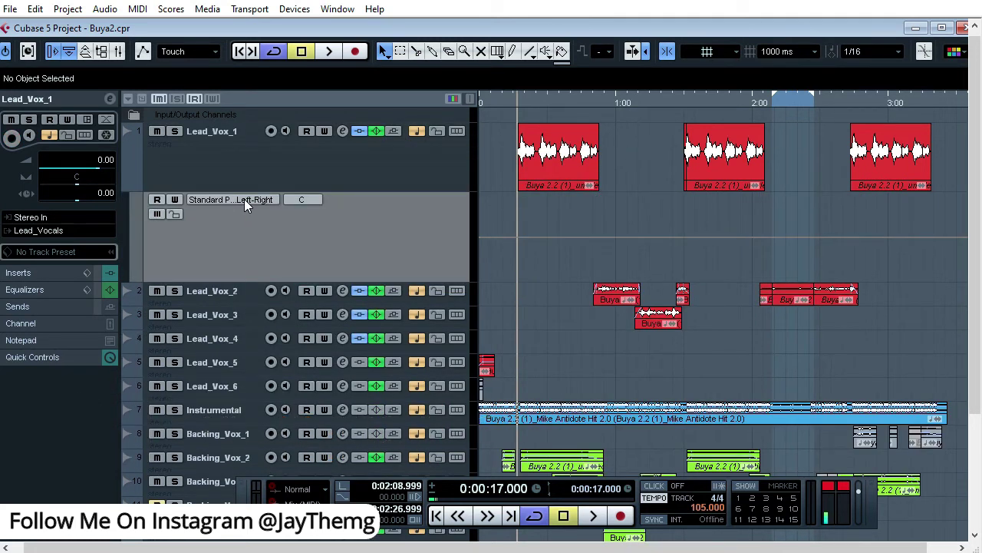
pyautogui.click(244, 198)
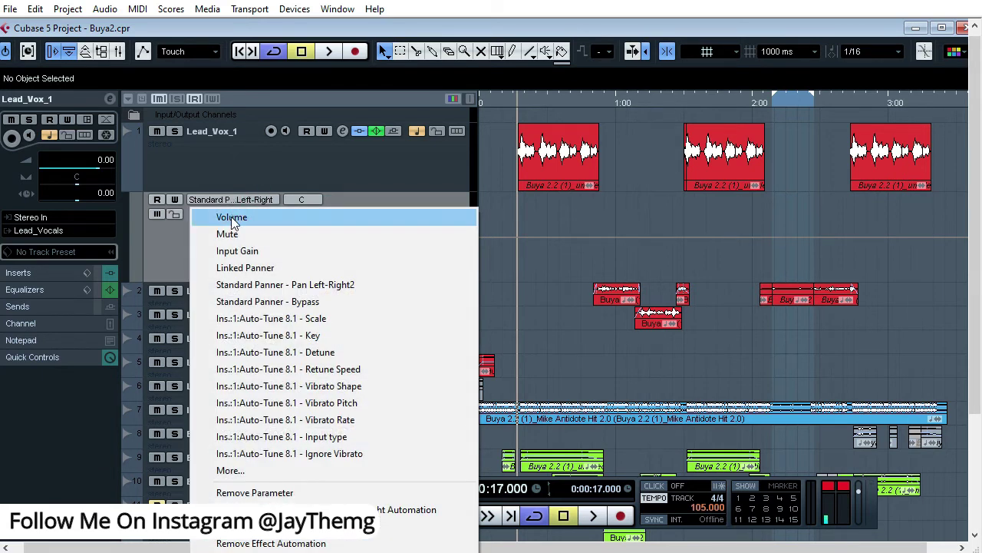
pyautogui.click(232, 218)
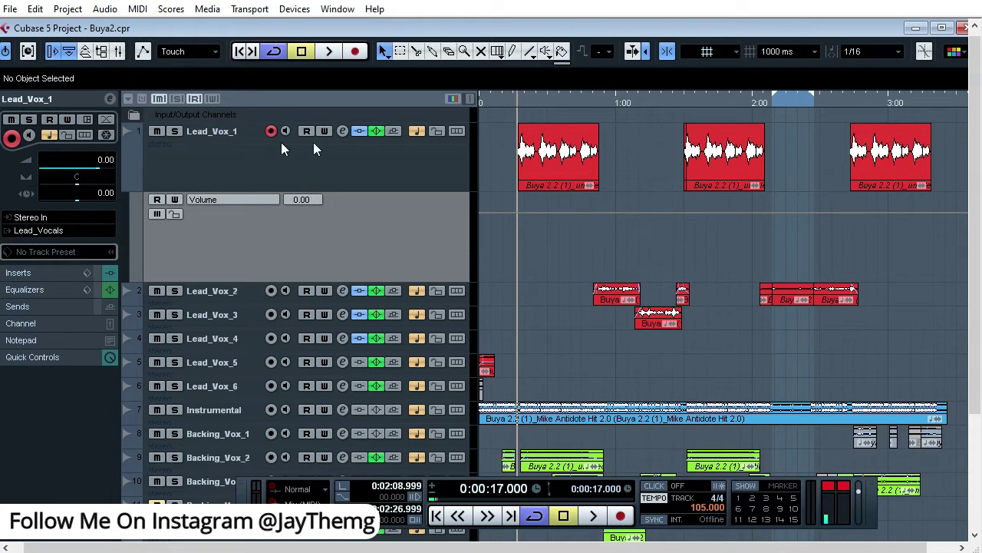
pyautogui.click(342, 130)
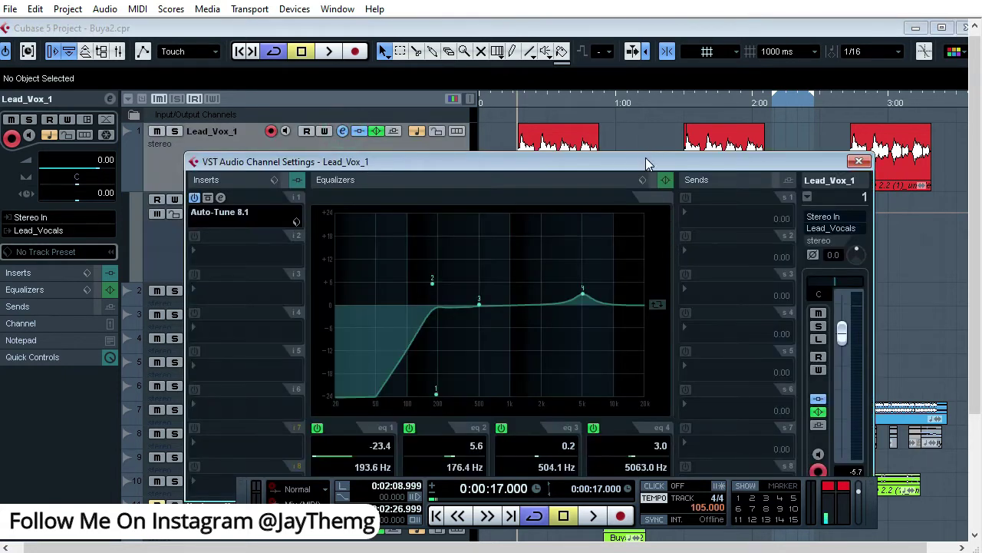
pyautogui.moveTo(646, 158); pyautogui.dragTo(517, 72)
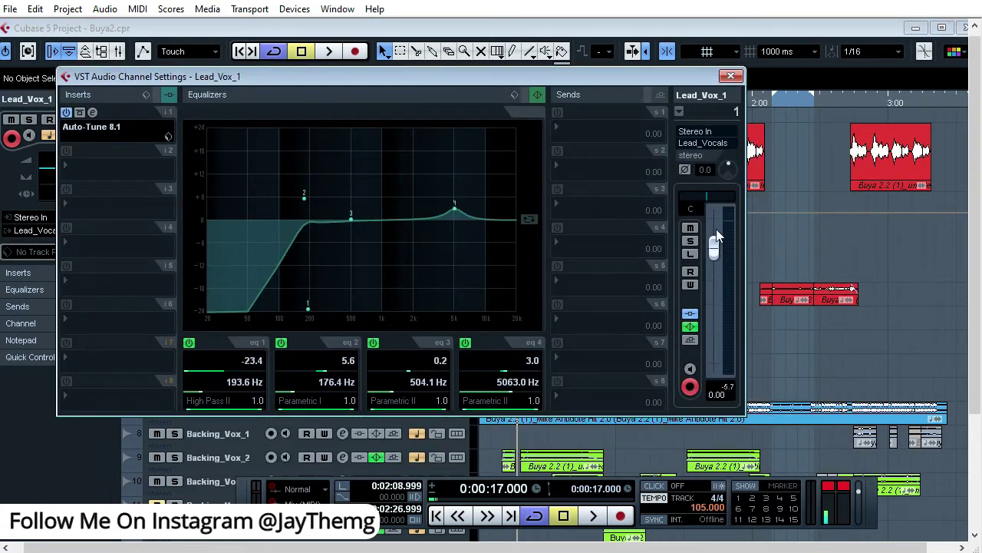
pyautogui.click(730, 76)
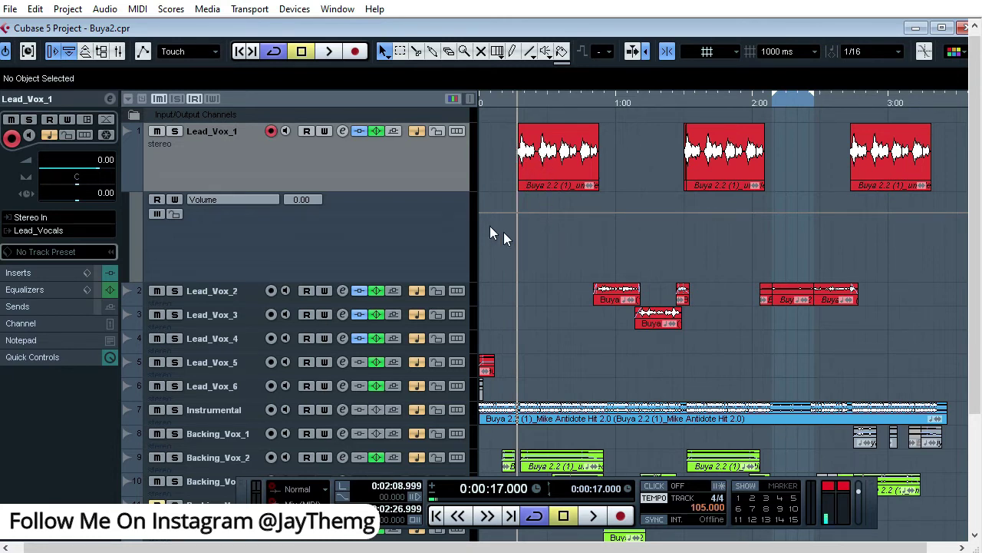
# Step: Zoom in on the first vocal clip, enable Read on Lead_Vox_1 and its Volume lane, and activate the line
pyautogui.press('h')
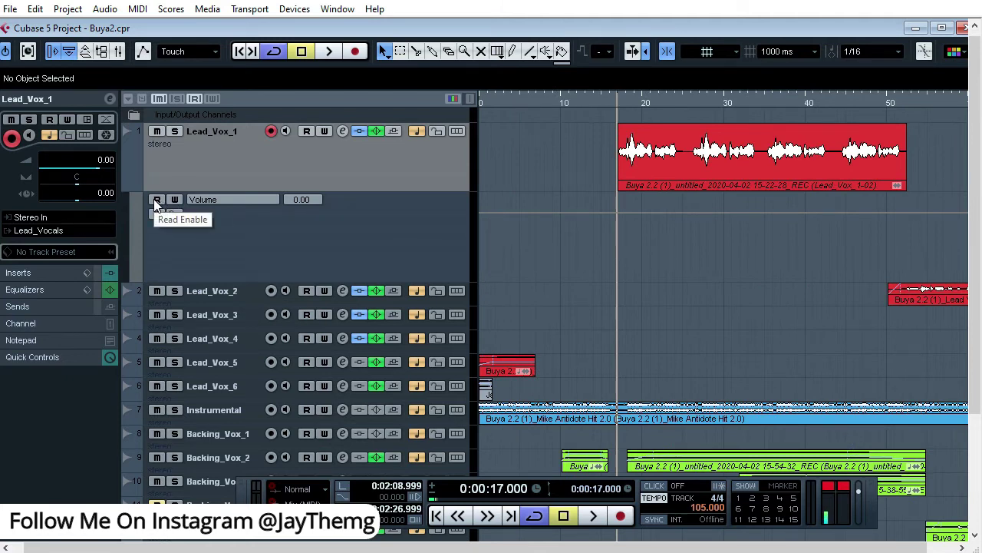
pyautogui.click(157, 199)
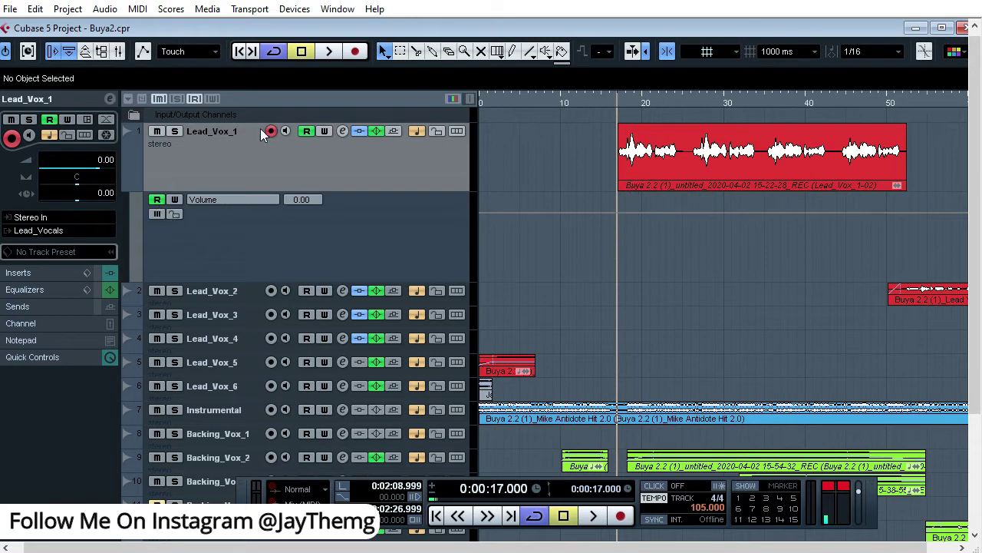
pyautogui.click(157, 199)
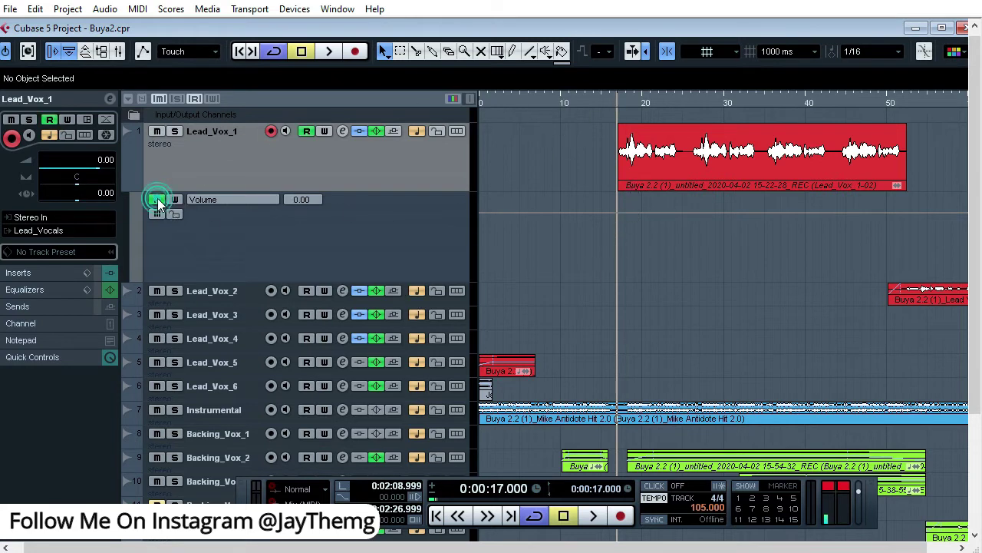
pyautogui.click(618, 212)
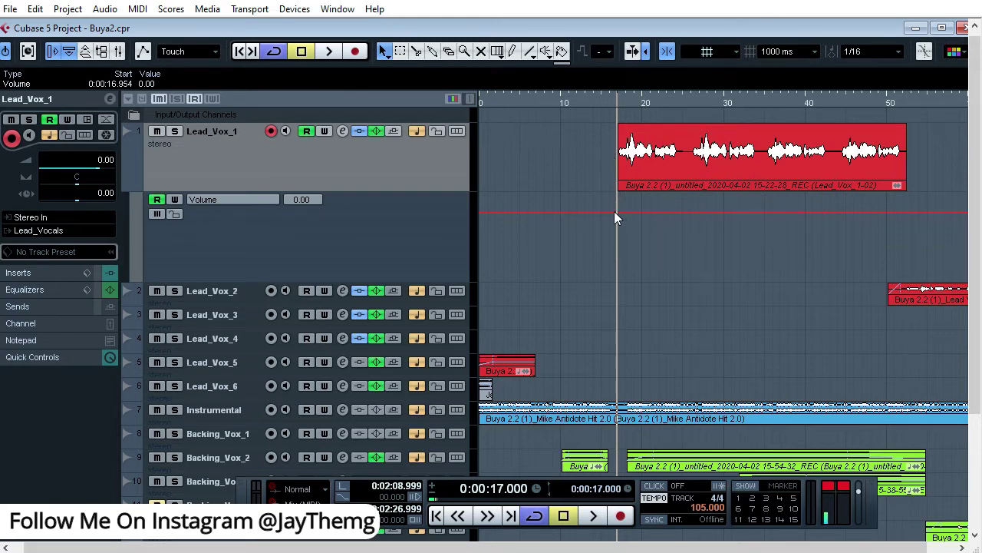
# Step: Try volume points around 17 and 25 seconds, then flatten the line back near 0 dB
pyautogui.click(760, 213)
pyautogui.moveTo(661, 213)
pyautogui.mouseDown()
pyautogui.moveTo(757, 293)
pyautogui.moveTo(604, 233)
pyautogui.moveTo(698, 204)
pyautogui.moveTo(713, 226)
pyautogui.moveTo(659, 270)
pyautogui.moveTo(664, 197)
pyautogui.moveTo(739, 242)
pyautogui.moveTo(658, 284)
pyautogui.moveTo(665, 194)
pyautogui.mouseUp()
pyautogui.moveTo(627, 213); pyautogui.dragTo(672, 213)
pyautogui.moveTo(674, 212); pyautogui.dragTo(682, 211)
# Step: Add volume points at 26.184 s and 34.567 s and pull both down into a dip
pyautogui.click(692, 213)
pyautogui.click(752, 212)
pyautogui.click(702, 212)
pyautogui.moveTo(701, 212)
pyautogui.mouseDown()
pyautogui.moveTo(687, 239)
pyautogui.moveTo(692, 227)
pyautogui.mouseUp()
pyautogui.moveTo(753, 214); pyautogui.dragTo(762, 229)
pyautogui.moveTo(694, 227); pyautogui.dragTo(691, 223)
pyautogui.moveTo(761, 229); pyautogui.dragTo(761, 231)
pyautogui.moveTo(695, 226); pyautogui.dragTo(692, 226)
# Step: Deepen the dip to about -9 dB and check the level at 22, 29 and 14.8 seconds
pyautogui.click(728, 96)
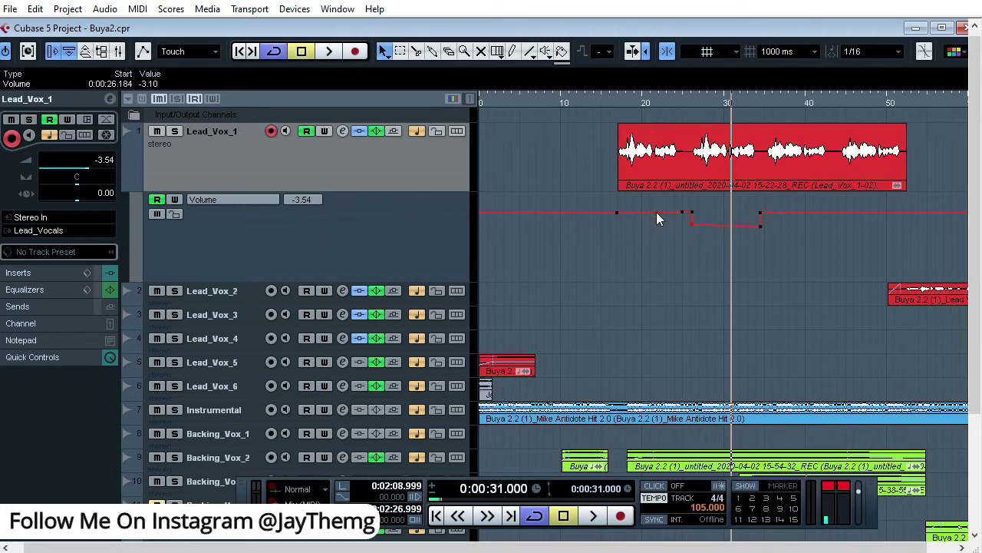
pyautogui.moveTo(691, 227); pyautogui.dragTo(691, 231)
pyautogui.moveTo(759, 226); pyautogui.dragTo(760, 232)
pyautogui.moveTo(693, 231); pyautogui.dragTo(692, 236)
pyautogui.moveTo(759, 232); pyautogui.dragTo(762, 251)
pyautogui.click(660, 103)
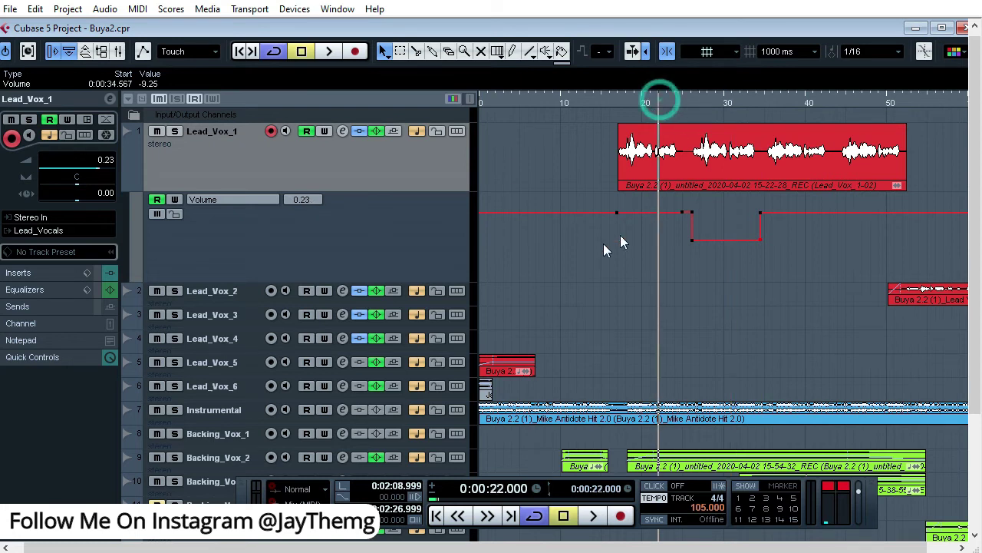
pyautogui.click(716, 104)
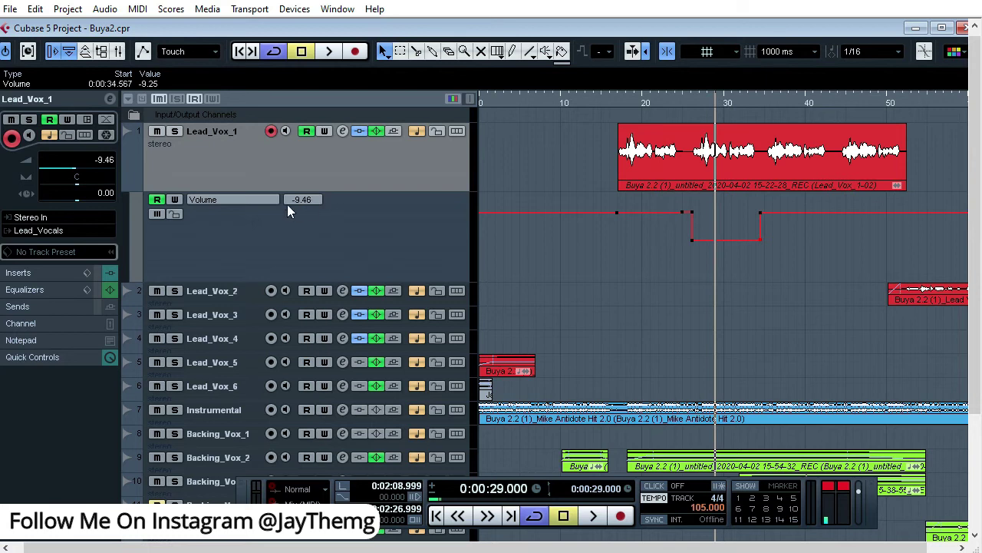
pyautogui.click(600, 102)
# Step: Audition the dip, then delete the old dip points and drag in a new lowered point near 17 s
pyautogui.press('space')
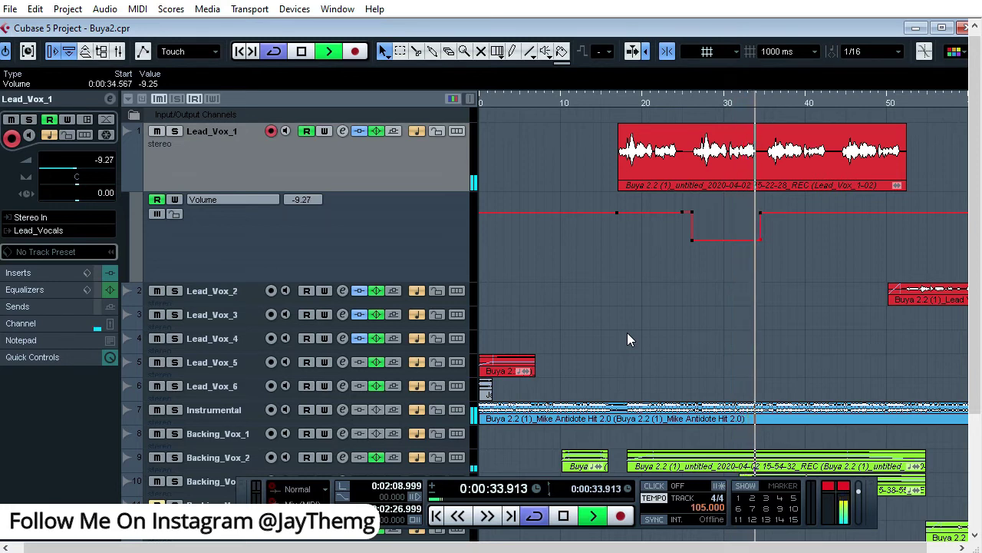
pyautogui.press('space')
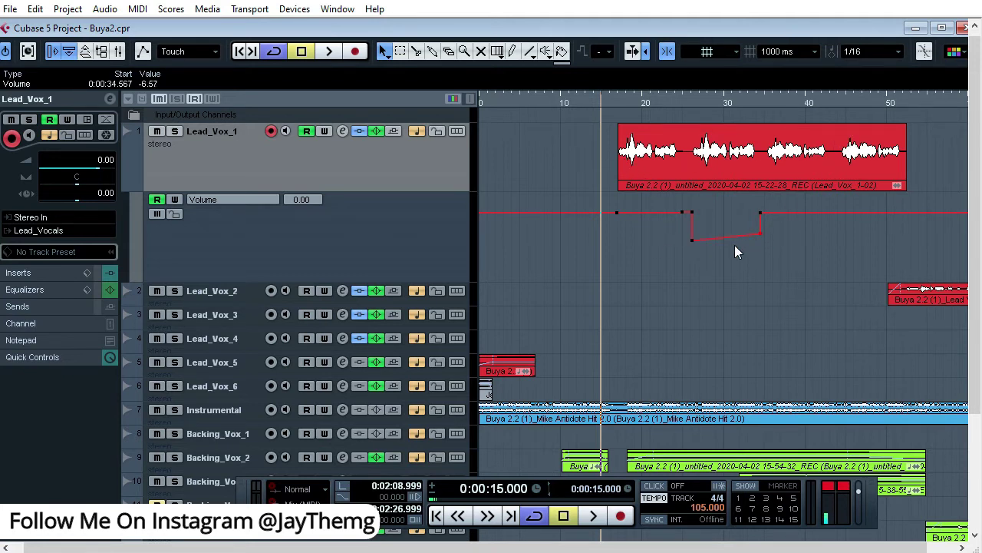
pyautogui.press('Delete')
pyautogui.moveTo(681, 212); pyautogui.dragTo(609, 284)
# Step: Audition the new drop from 16 seconds, then zoom out to the whole project
pyautogui.click(625, 106)
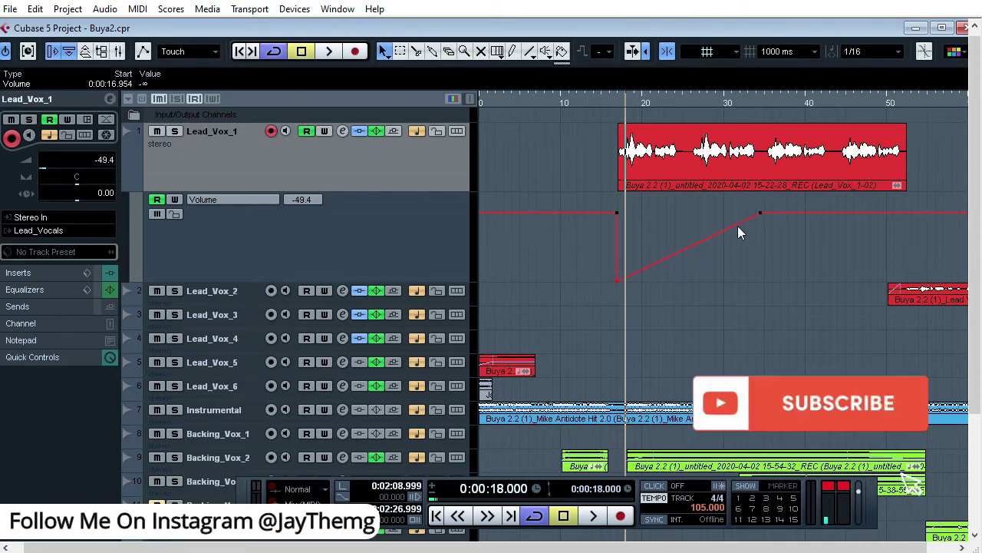
pyautogui.doubleClick(607, 96)
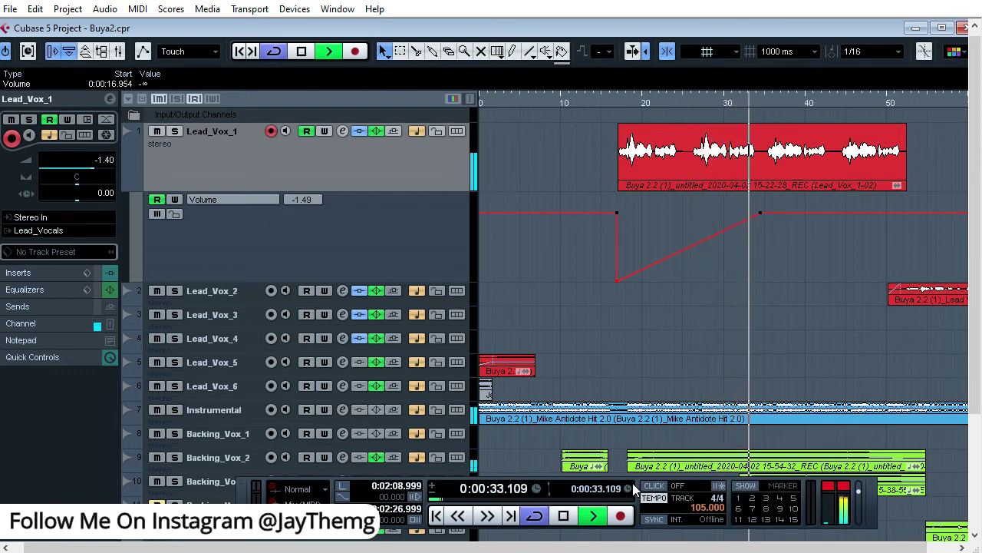
pyautogui.press('space')
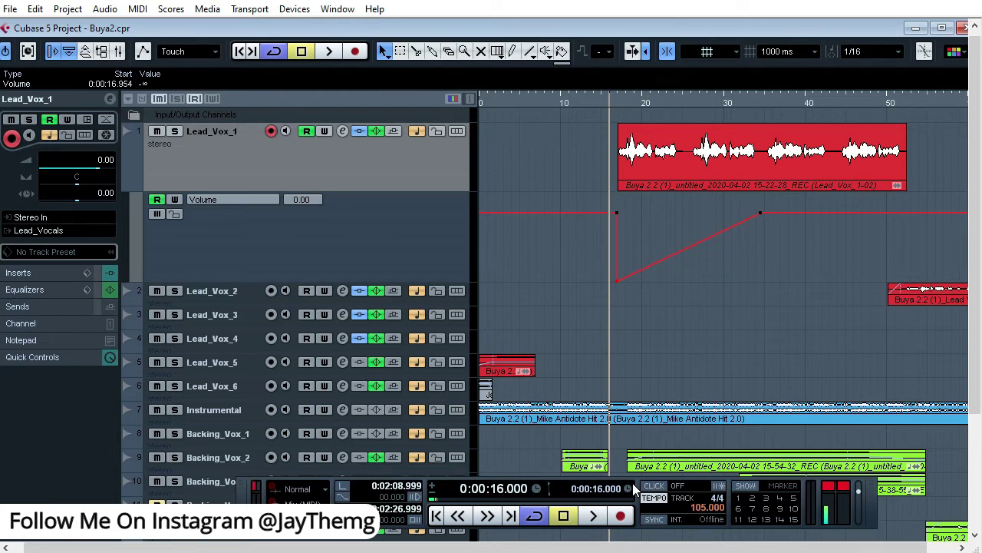
pyautogui.hotkey('shift', 'f')
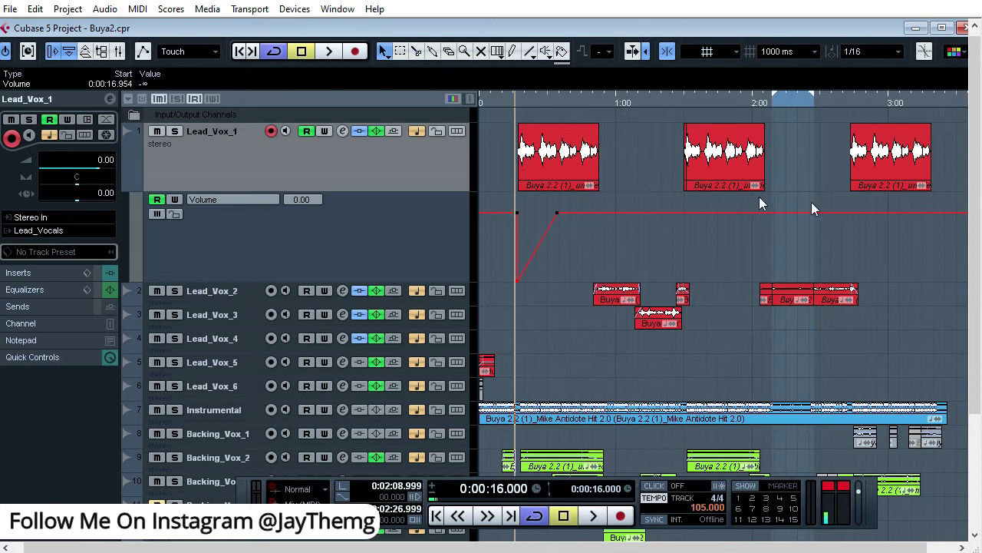
# Step: Add three volume points near 1:40, pull two down into a second dip, and raise the first dip's bottom
pyautogui.scroll(-3, 944, 260)
pyautogui.scroll(3, 942, 263)
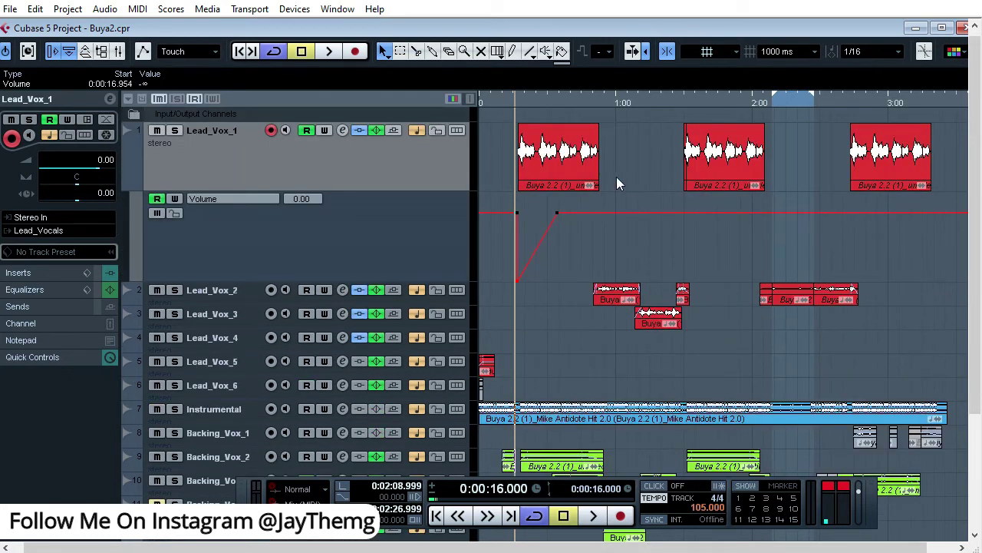
pyautogui.click(688, 213)
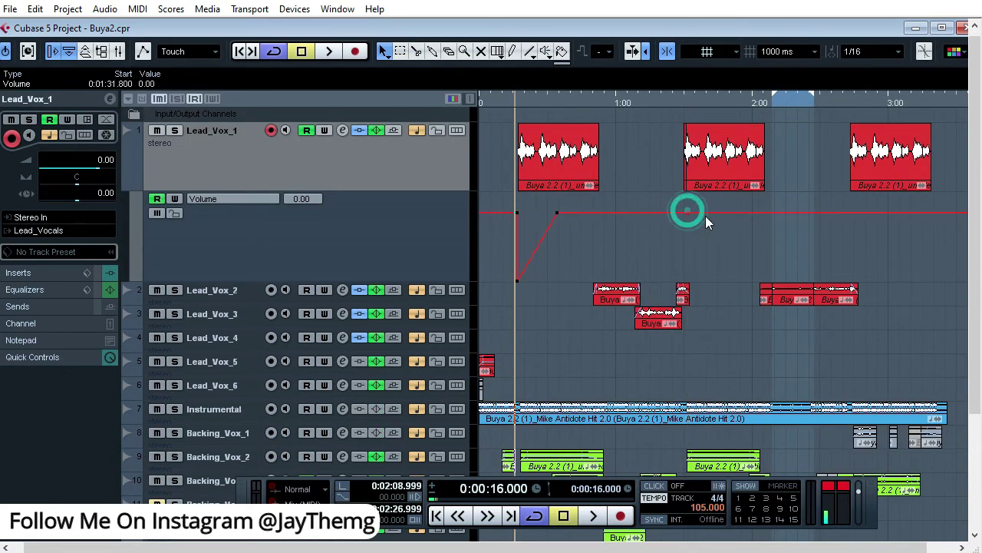
pyautogui.click(713, 213)
pyautogui.click(741, 211)
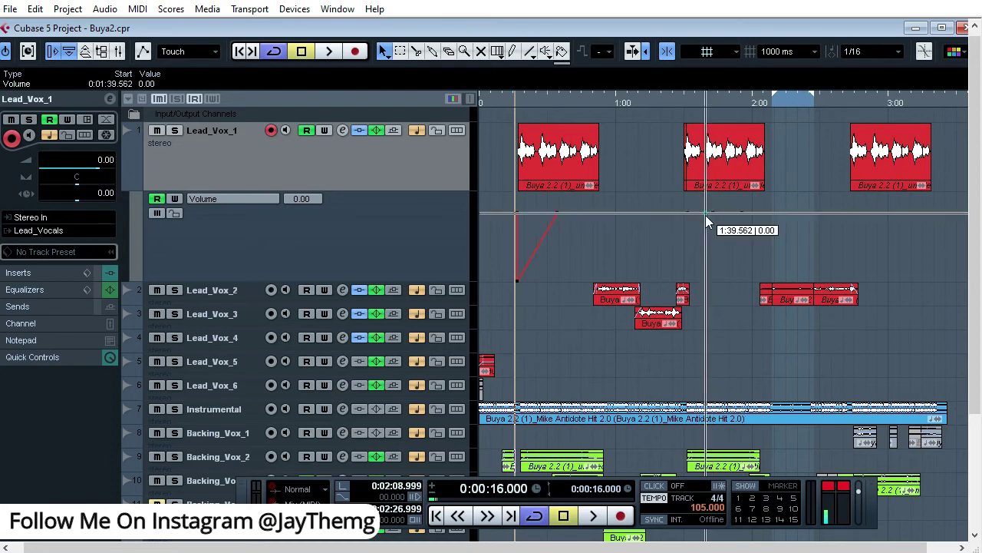
pyautogui.moveTo(713, 212); pyautogui.dragTo(713, 247)
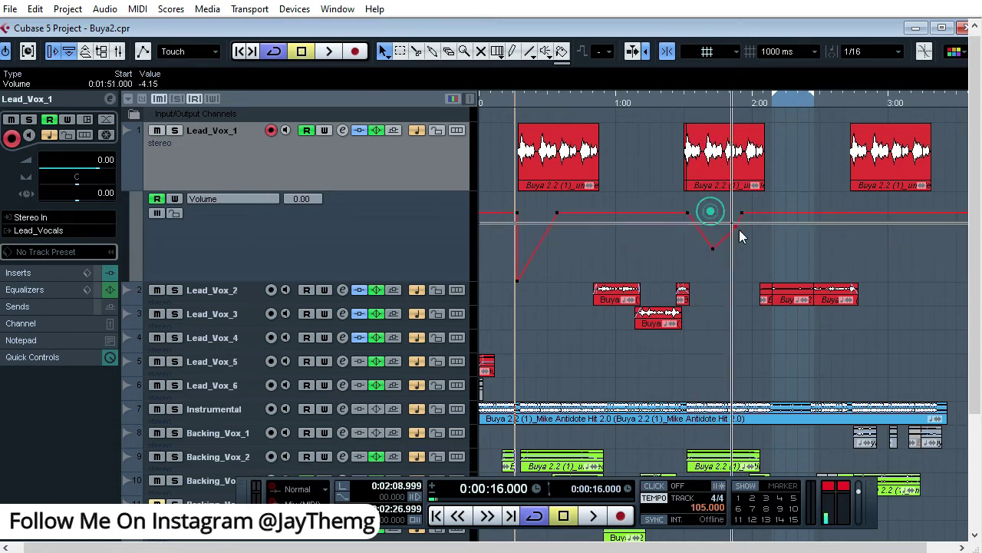
pyautogui.moveTo(742, 213); pyautogui.dragTo(737, 245)
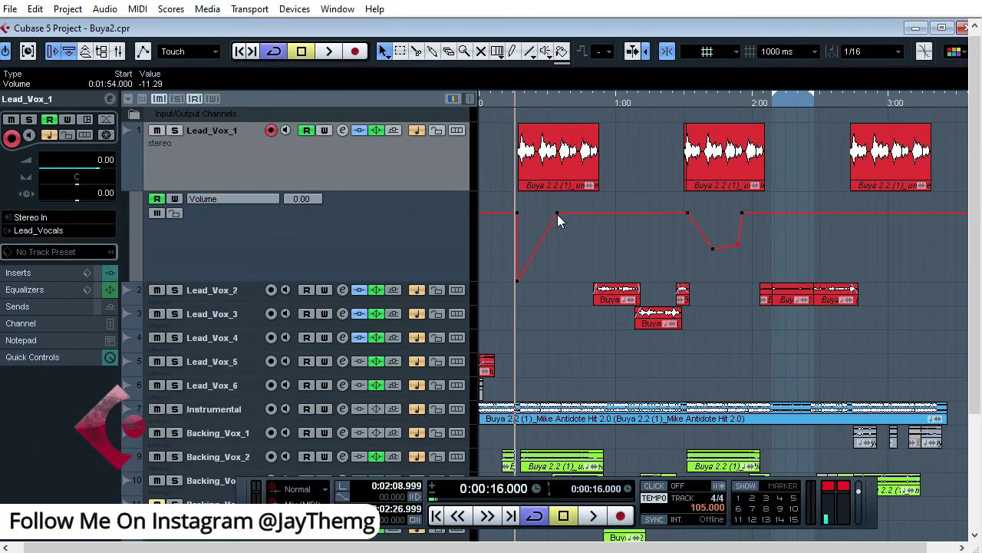
pyautogui.moveTo(518, 281); pyautogui.dragTo(536, 243)
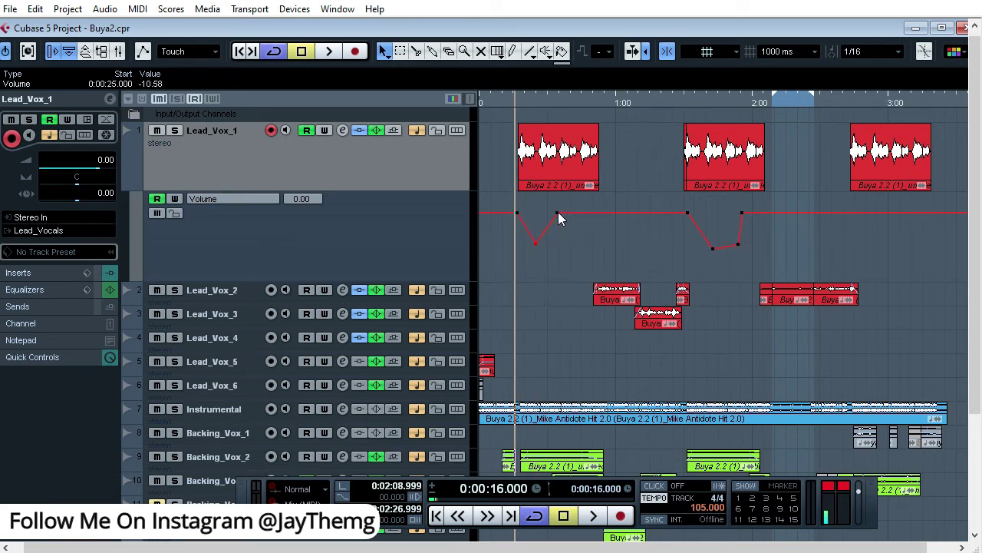
# Step: Delete the dip points on Lead_Vox_1's volume line and move the remaining point from 1:27 to about 0:53
pyautogui.click(558, 212)
pyautogui.press('Delete')
pyautogui.click(535, 243)
pyautogui.press('Delete')
pyautogui.click(712, 248)
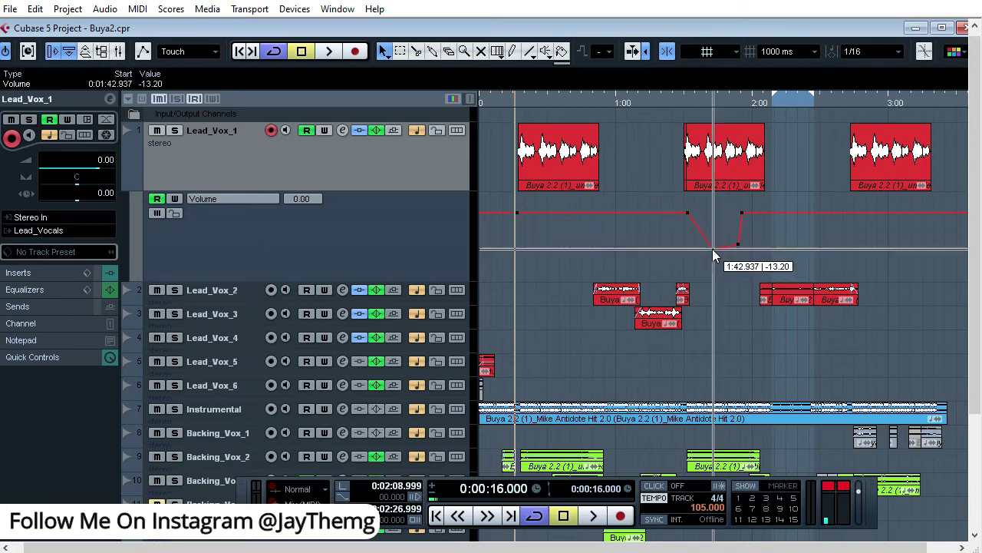
pyautogui.moveTo(712, 249); pyautogui.dragTo(729, 247)
pyautogui.press('Delete')
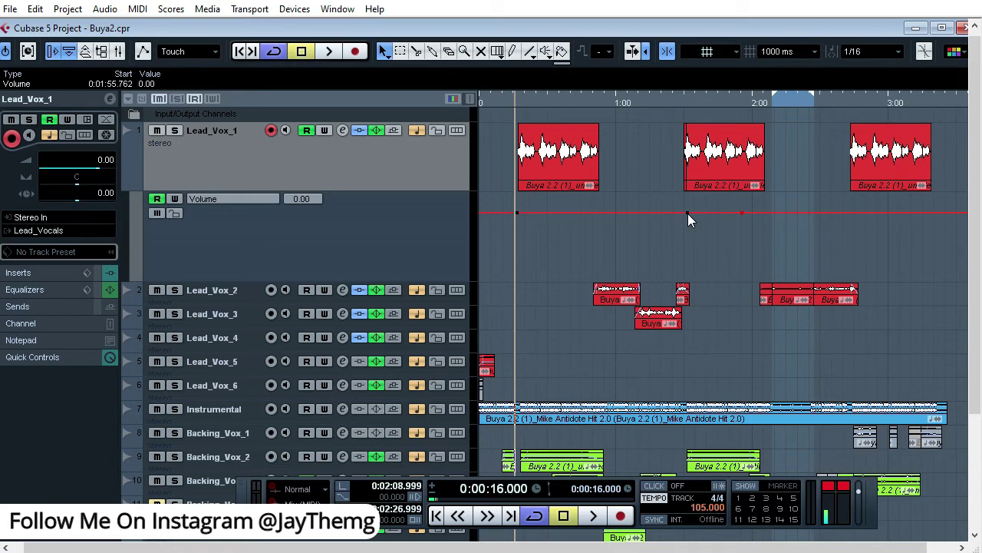
pyautogui.moveTo(688, 212)
pyautogui.mouseDown()
pyautogui.moveTo(647, 77)
pyautogui.moveTo(601, 214)
pyautogui.moveTo(689, 212)
pyautogui.mouseUp()
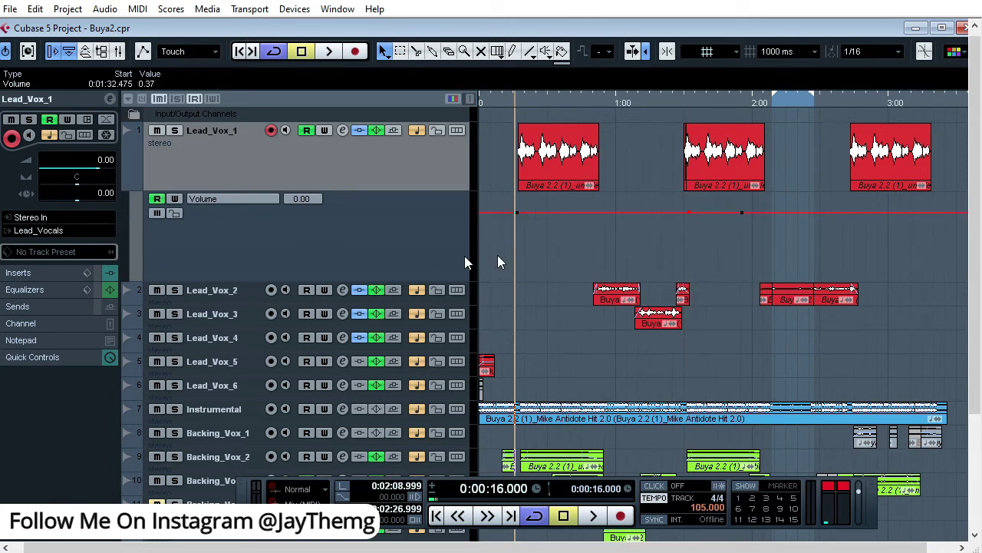
# Step: Collapse Lead_Vox_1's automation, enlarge Backing_Vox_3 to about three rows, and zoom in with H
pyautogui.click(538, 369)
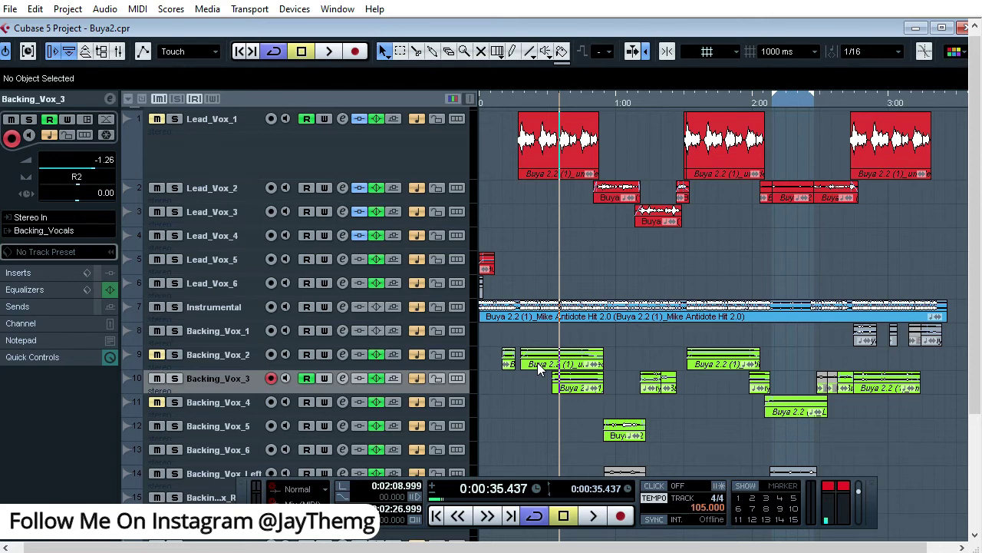
pyautogui.moveTo(464, 390); pyautogui.dragTo(467, 441)
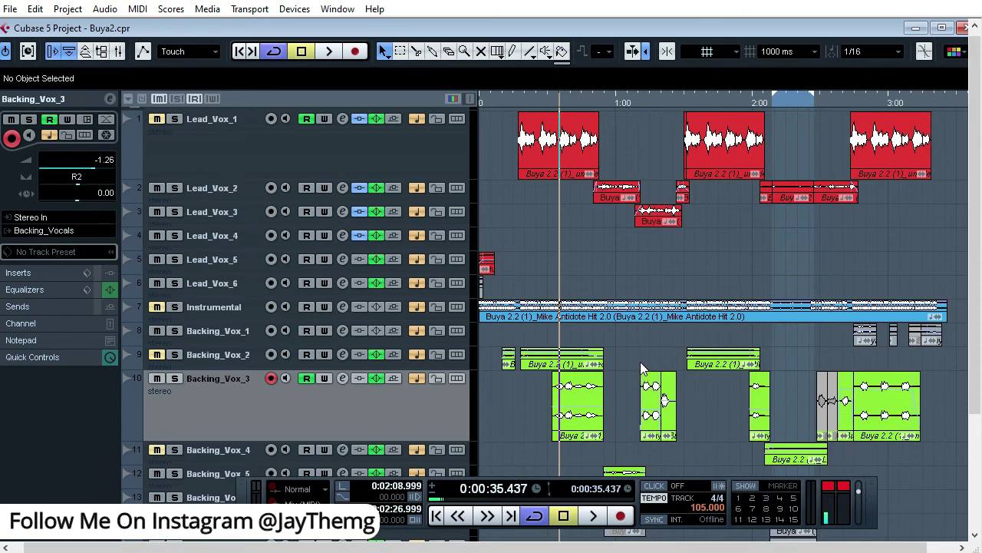
pyautogui.press('h')
pyautogui.press('h')
pyautogui.press('h')
pyautogui.scroll(1, 647, 440)
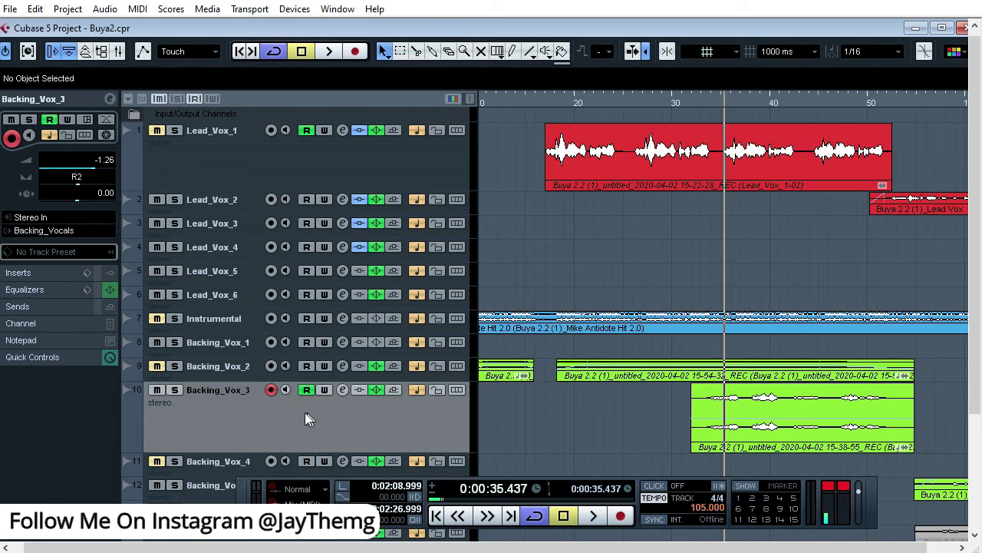
# Step: Show a Backing_Vox_3 automation lane set to Standard Panner - Pan Left-Right
pyautogui.rightClick(259, 414)
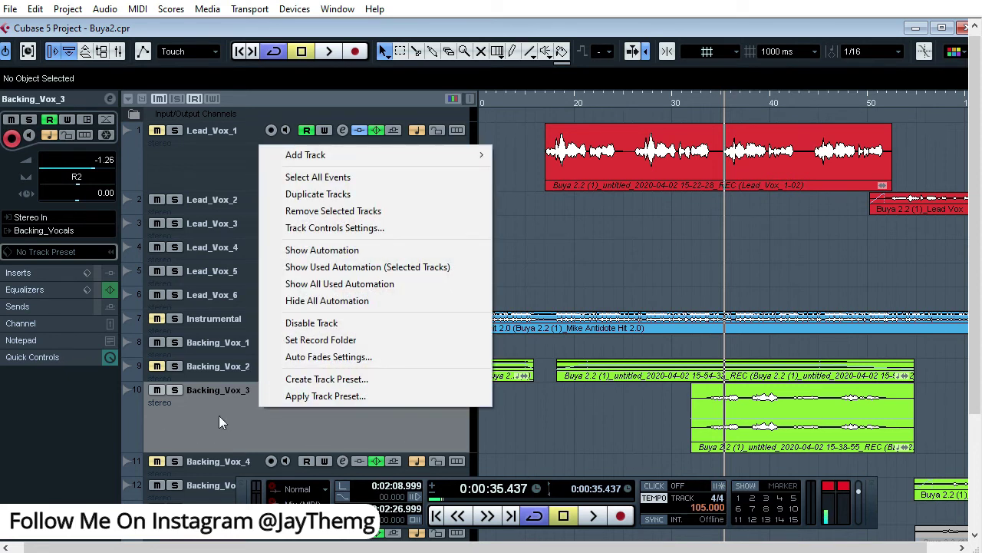
pyautogui.click(359, 252)
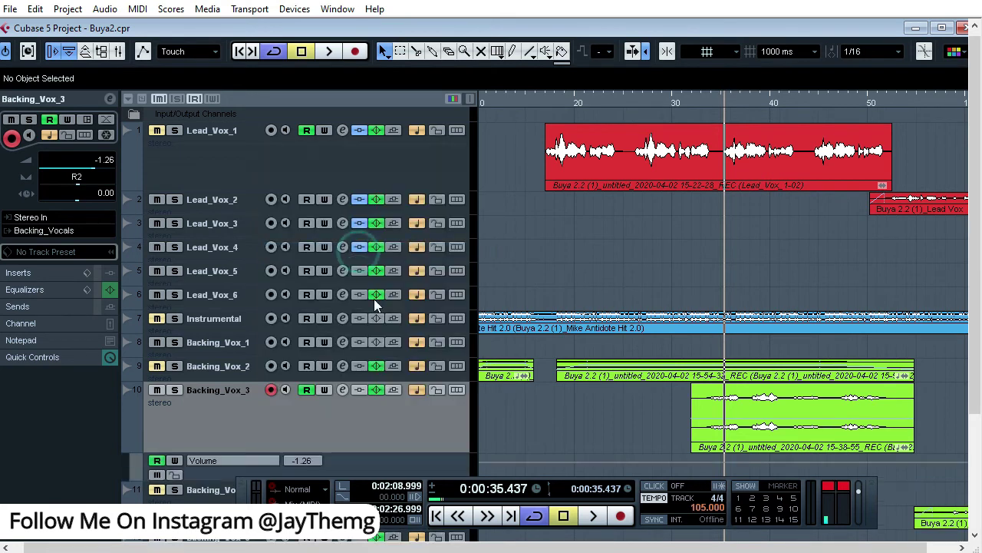
pyautogui.click(212, 462)
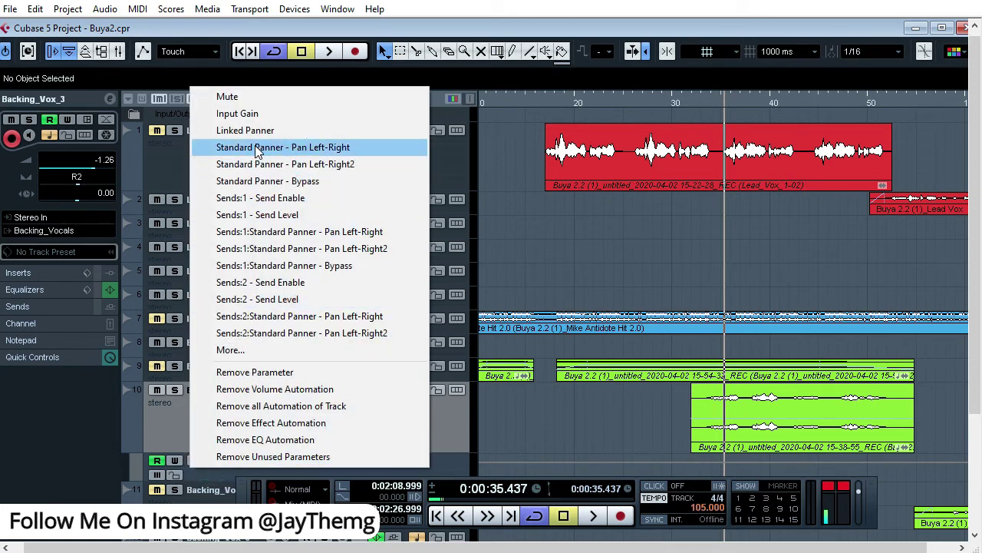
pyautogui.click(311, 151)
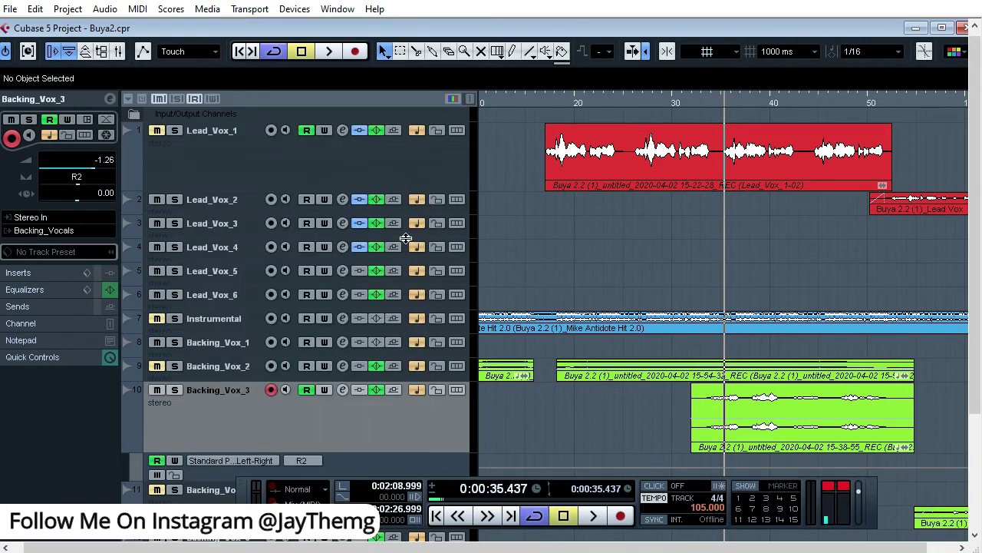
pyautogui.scroll(-2, 910, 482)
pyautogui.moveTo(388, 450); pyautogui.dragTo(387, 467)
pyautogui.scroll(-2, 532, 411)
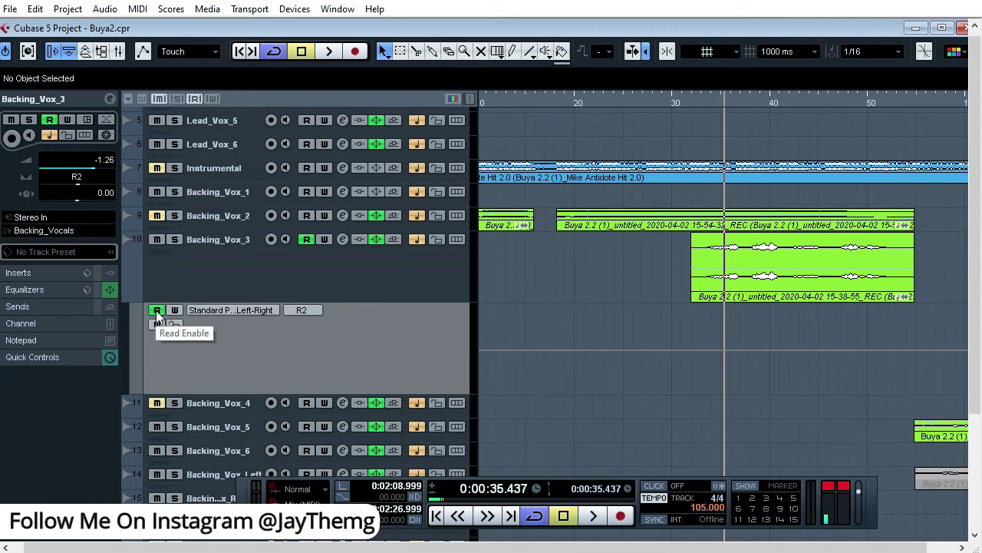
# Step: Move the playhead to about 30 seconds, centre Backing_Vox_3's pan, and create the pan line at 0:00:42.150
pyautogui.click(677, 101)
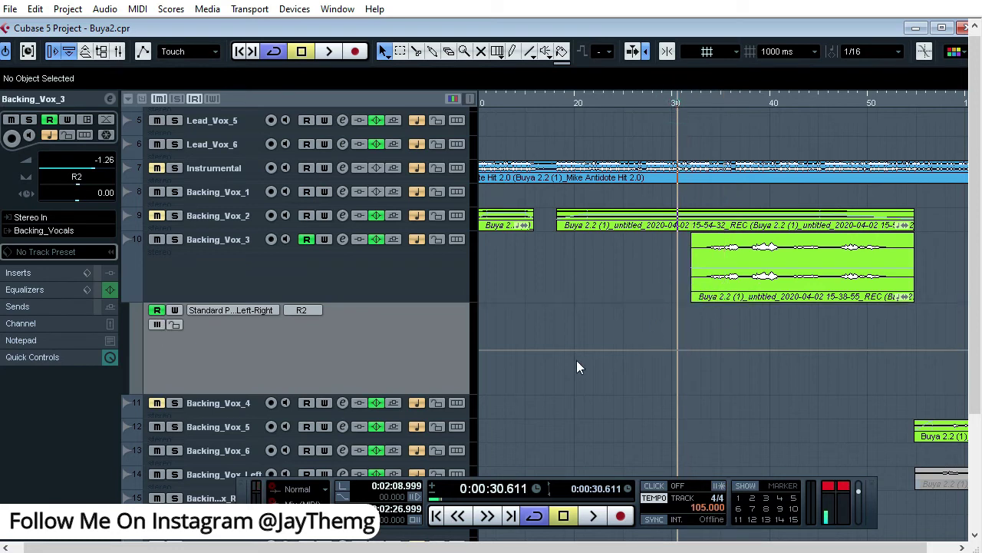
pyautogui.keyDown('ctrl'); pyautogui.click(303, 311); pyautogui.keyUp('ctrl')
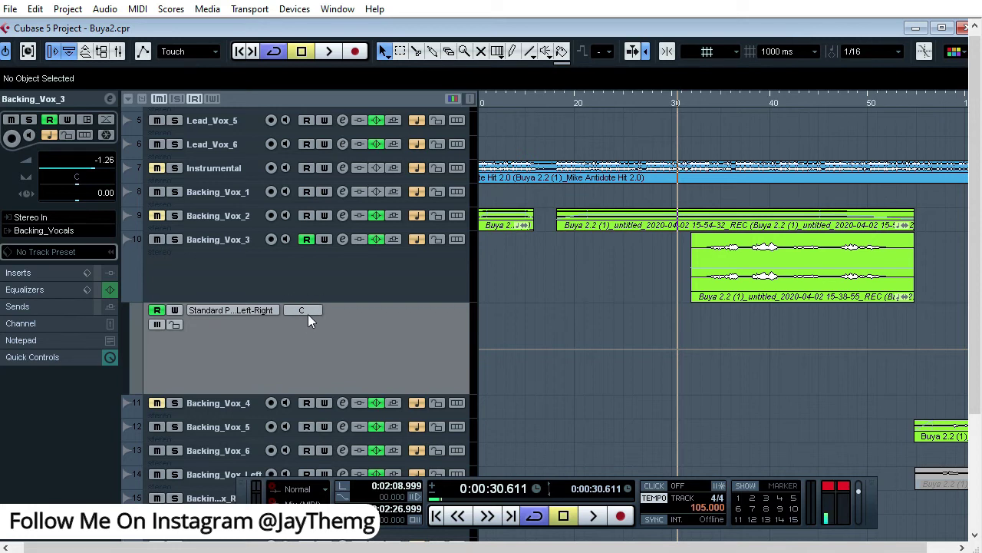
pyautogui.click(720, 357)
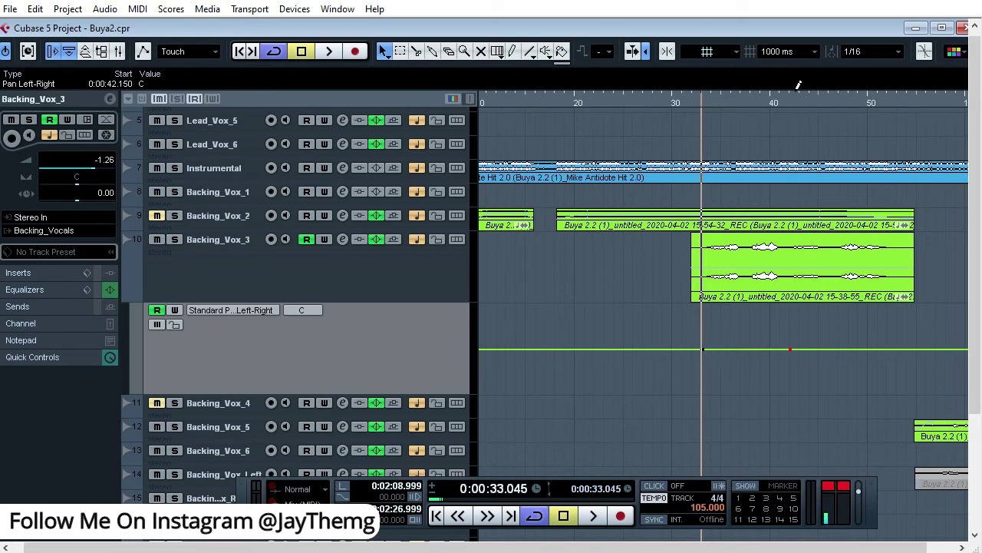
# Step: Zoom in and raise pan points to hard left between about 33 and 37 seconds
pyautogui.press('h')
pyautogui.click(719, 349)
pyautogui.moveTo(644, 349); pyautogui.dragTo(623, 306)
pyautogui.moveTo(710, 349); pyautogui.dragTo(725, 299)
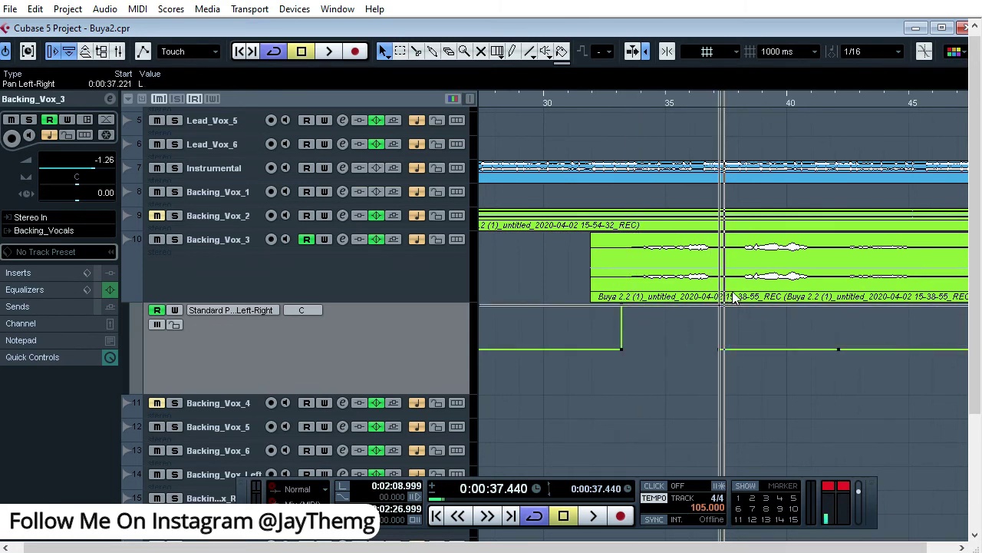
pyautogui.click(660, 102)
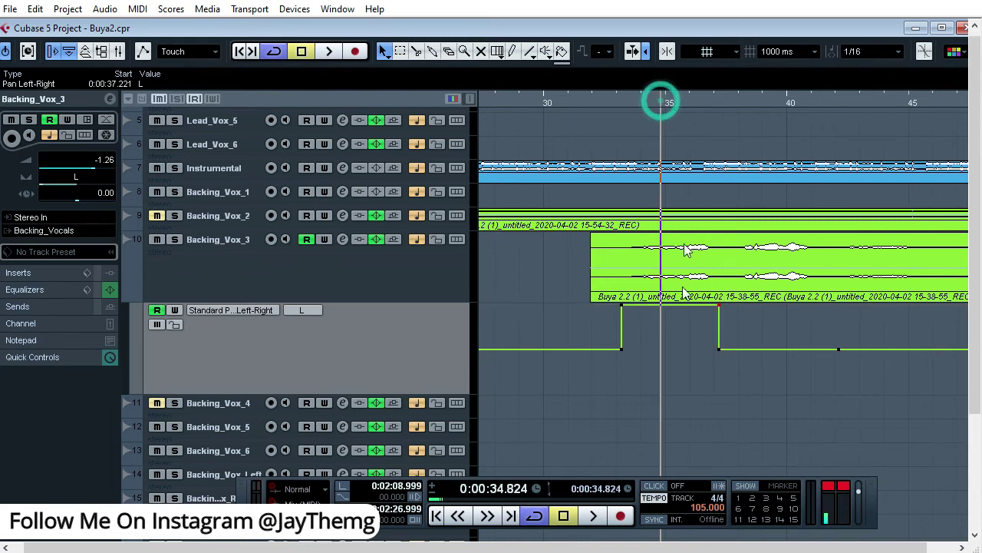
# Step: Add two more pan points and pull them down to hard right until about 42 seconds
pyautogui.click(735, 349)
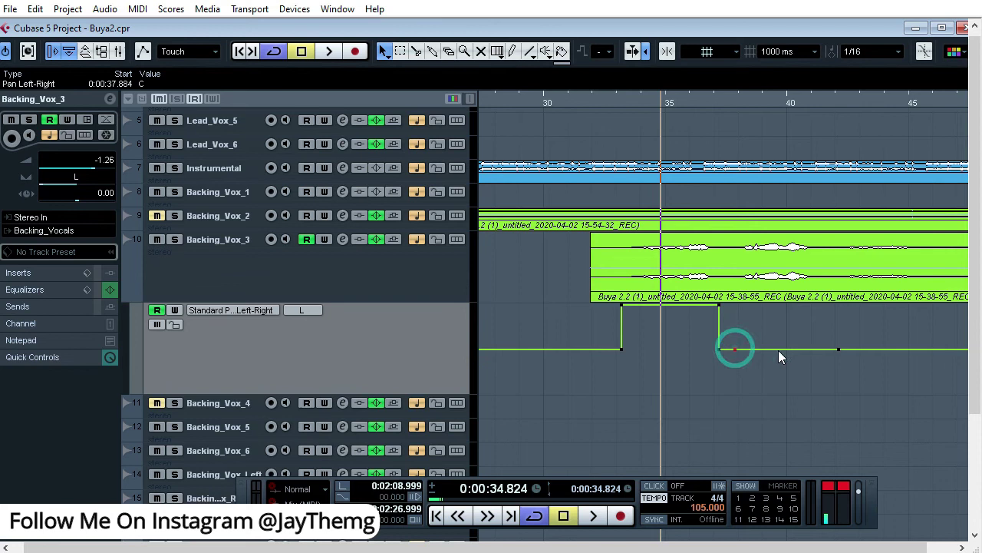
pyautogui.click(828, 349)
pyautogui.moveTo(744, 349); pyautogui.dragTo(732, 404)
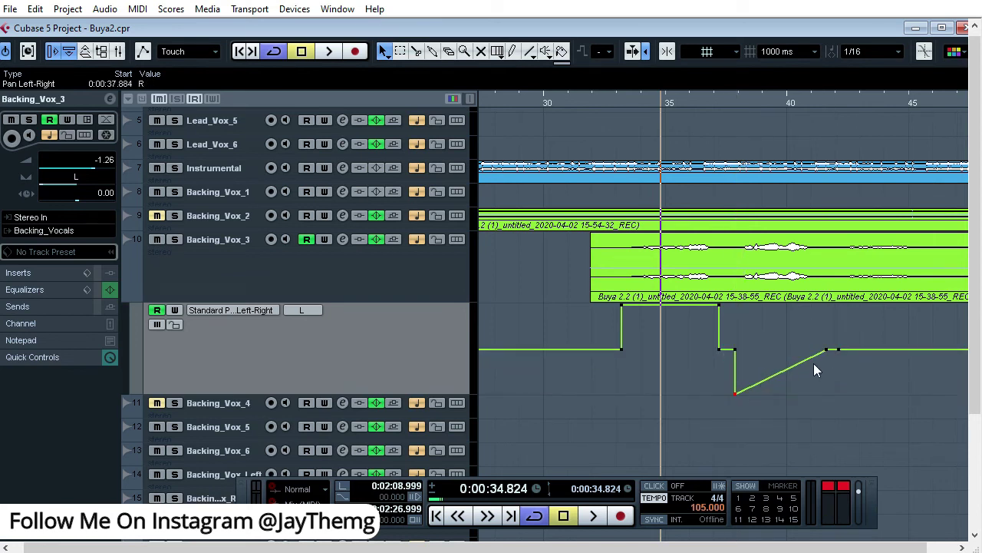
pyautogui.moveTo(826, 351); pyautogui.dragTo(839, 394)
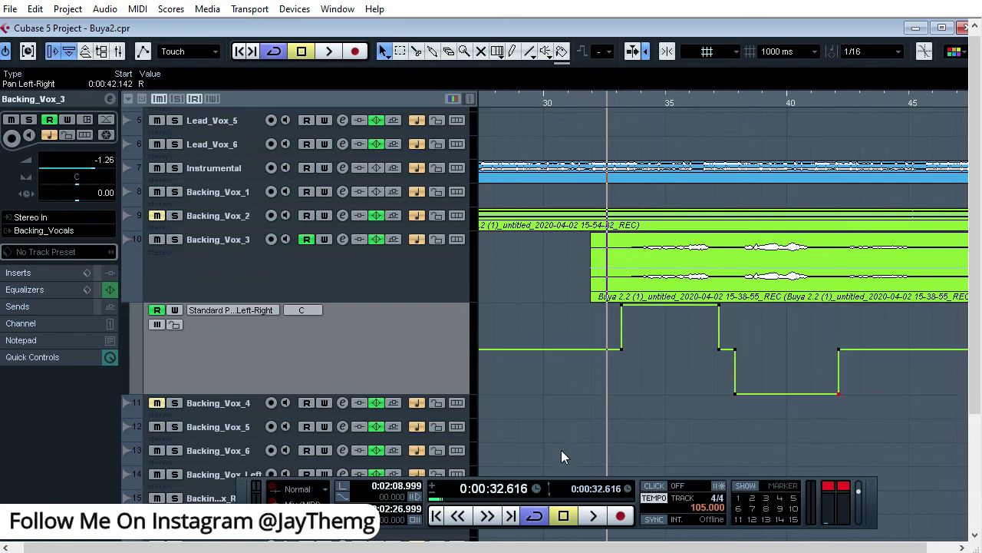
pyautogui.press('space')
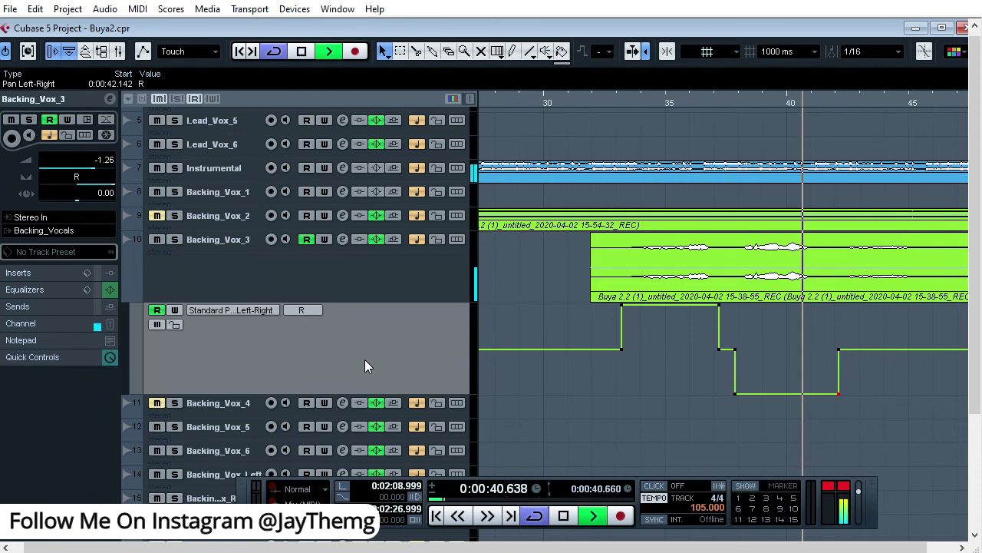
pyautogui.press('space')
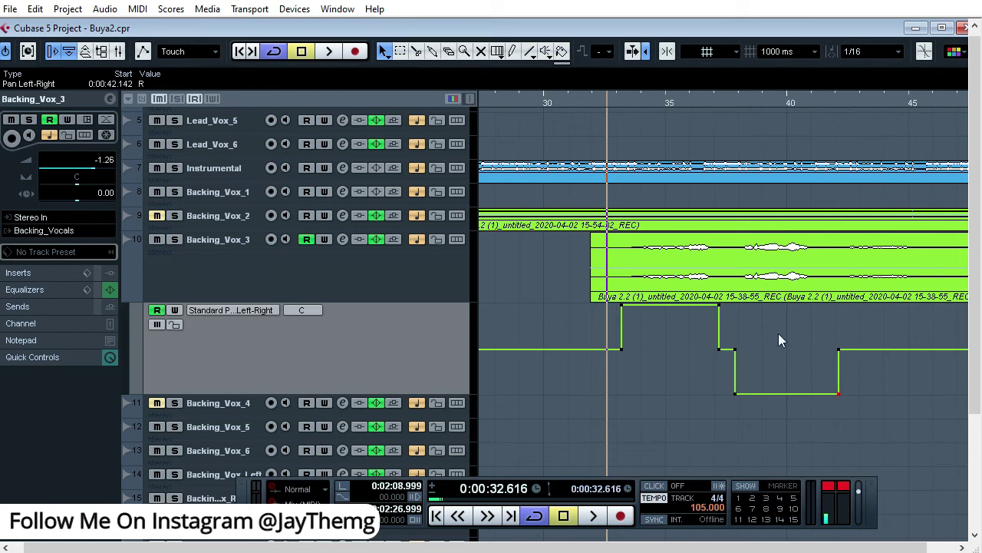
pyautogui.press('space')
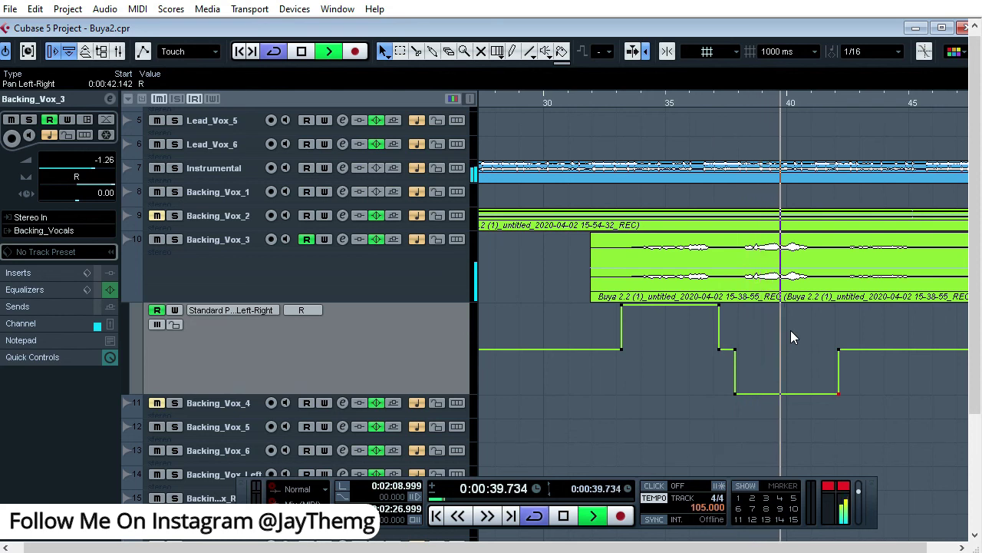
pyautogui.press('space')
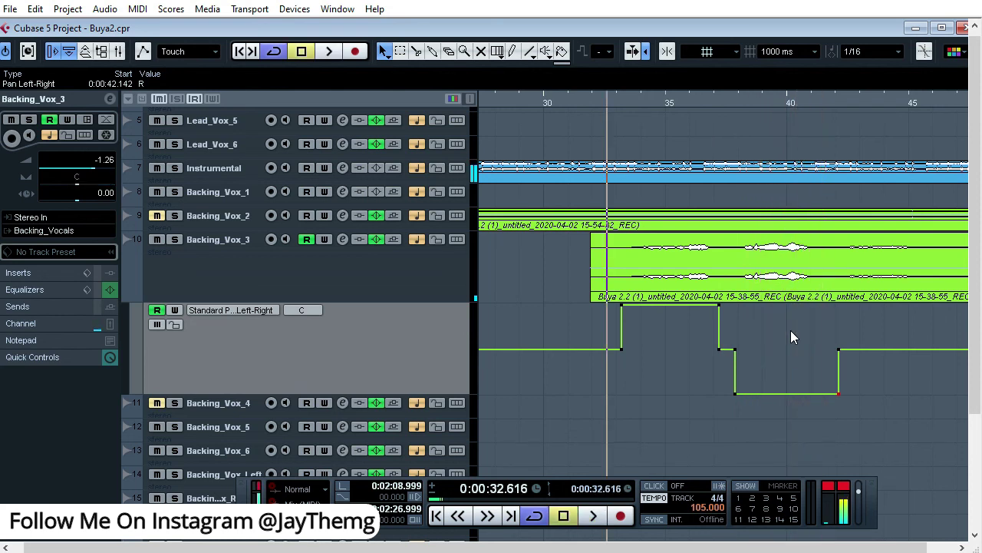
pyautogui.scroll(-5, 790, 330)
pyautogui.scroll(5, 850, 407)
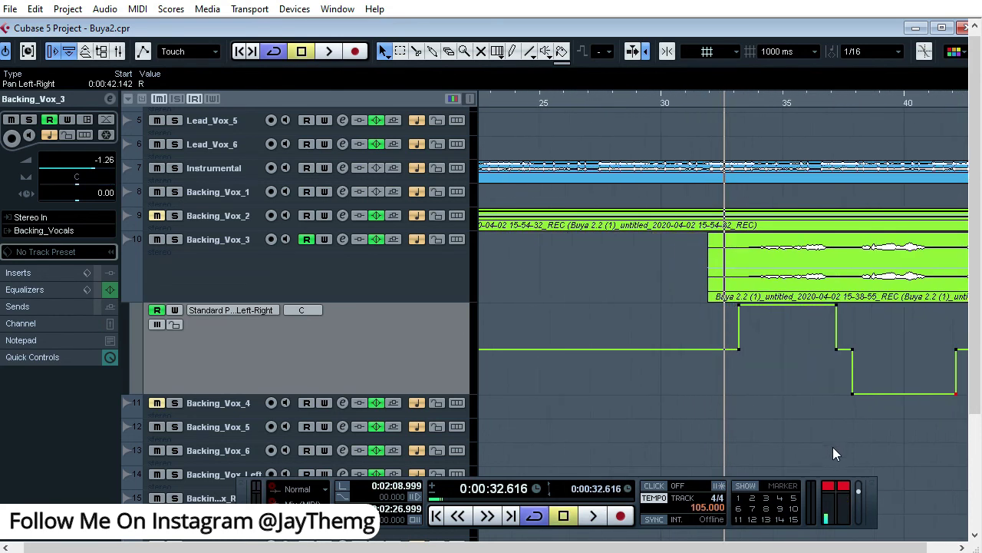
# Step: Maximise the project window and undo the stepped Backing_Vox_3 pan points back to centre
pyautogui.click(942, 28)
pyautogui.click(908, 547)
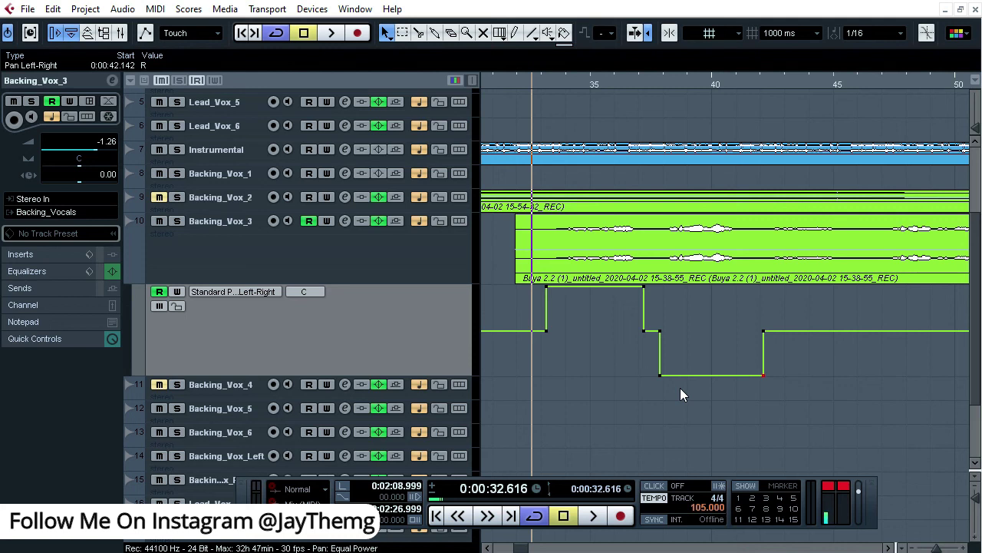
pyautogui.hotkey('ctrl', 'z')
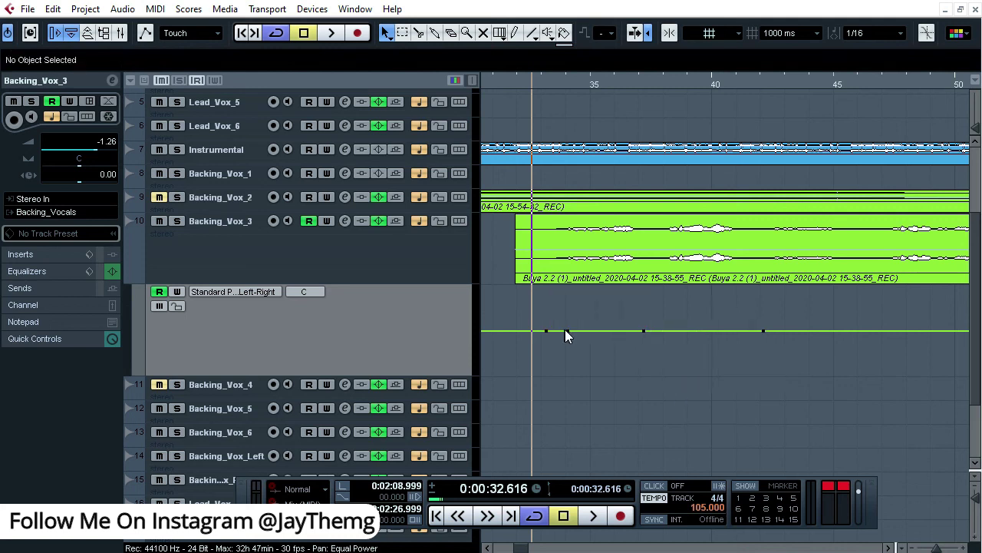
# Step: Draw a pan dip hard right at 33.2 s ramping to hard left near 37 s, and play it back
pyautogui.moveTo(560, 360)
pyautogui.mouseDown()
pyautogui.moveTo(532, 390)
pyautogui.moveTo(565, 395)
pyautogui.moveTo(541, 426)
pyautogui.mouseUp()
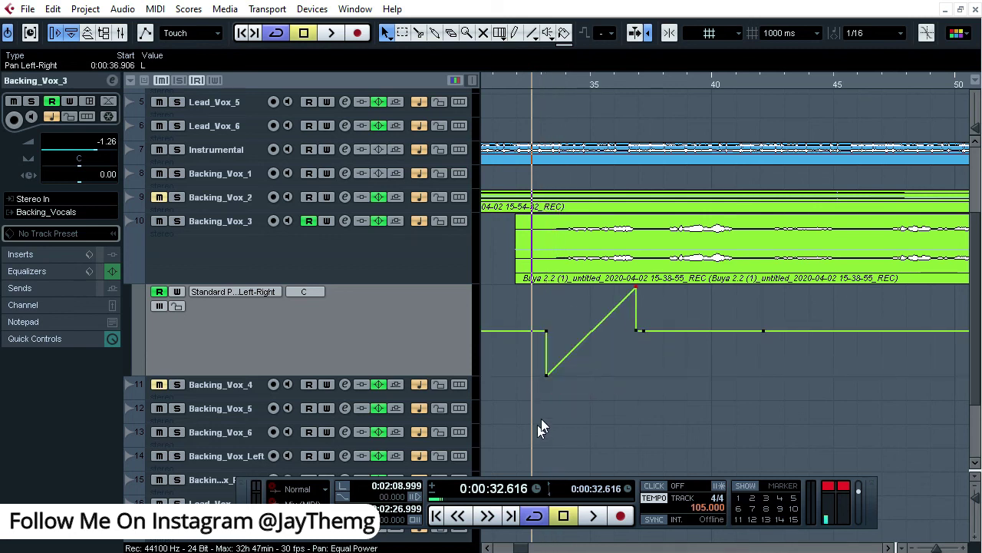
pyautogui.click(545, 373)
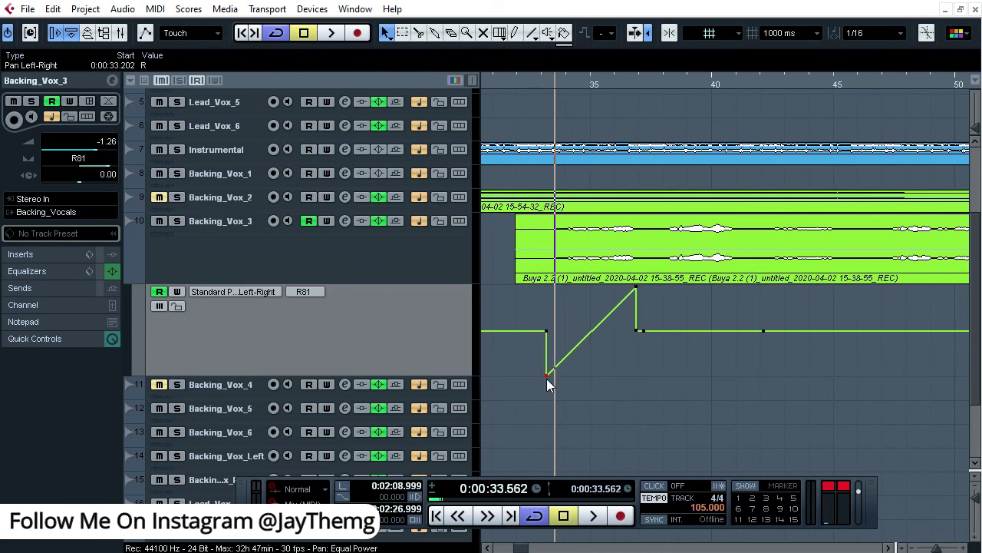
pyautogui.press('space')
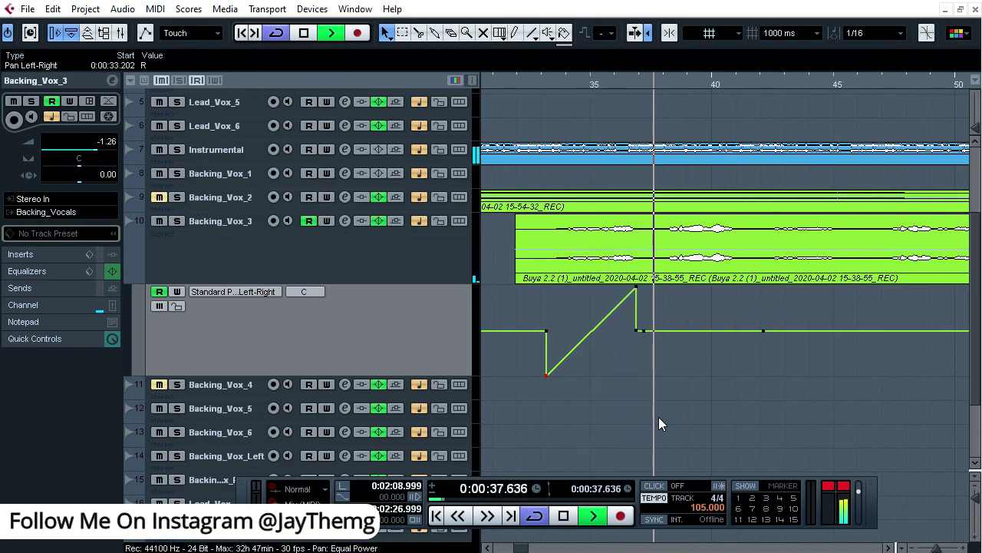
pyautogui.press('space')
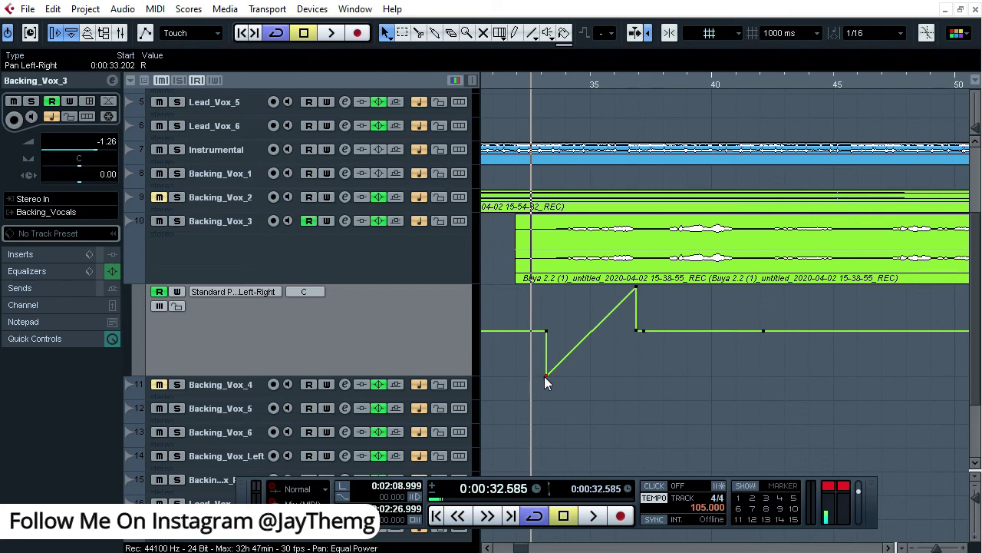
# Step: Drag the low pan point into a right-left zigzag across 33–37 s, play it, then show the whole project
pyautogui.moveTo(545, 376); pyautogui.dragTo(563, 286)
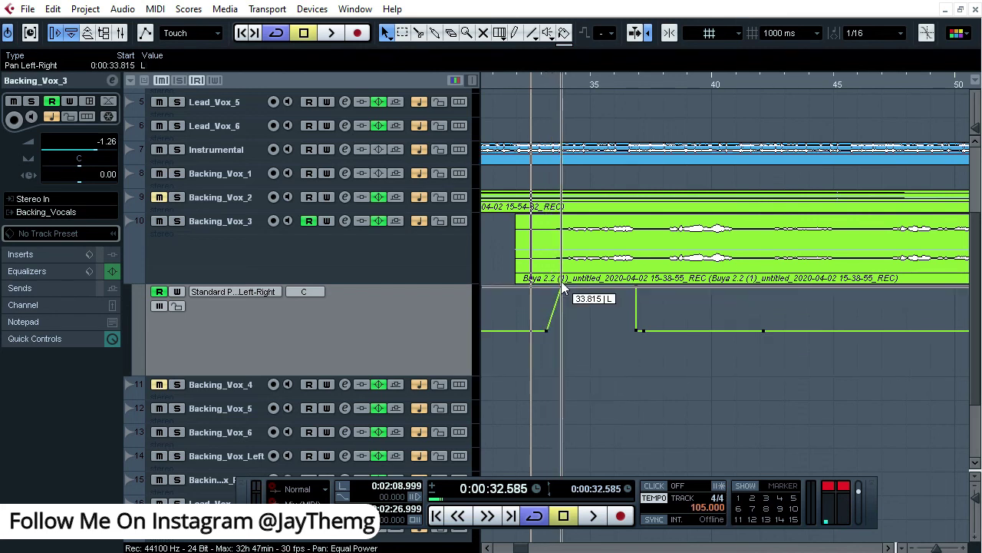
pyautogui.press('space')
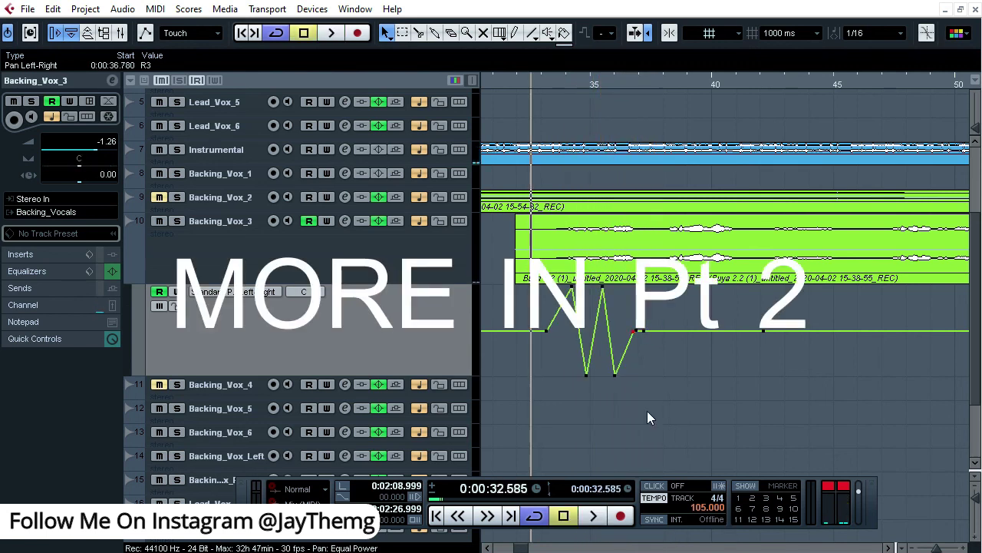
pyautogui.hotkey('shift', 'f')
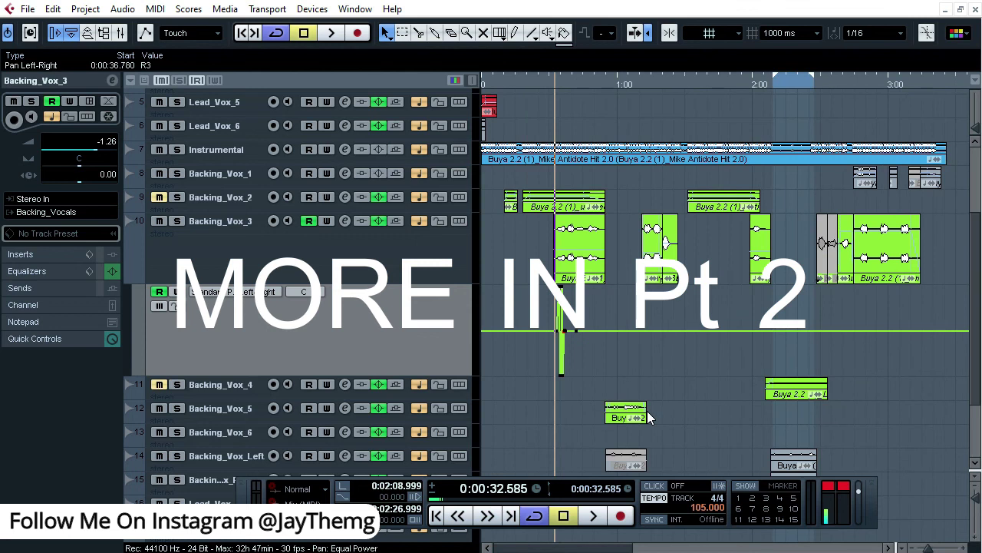